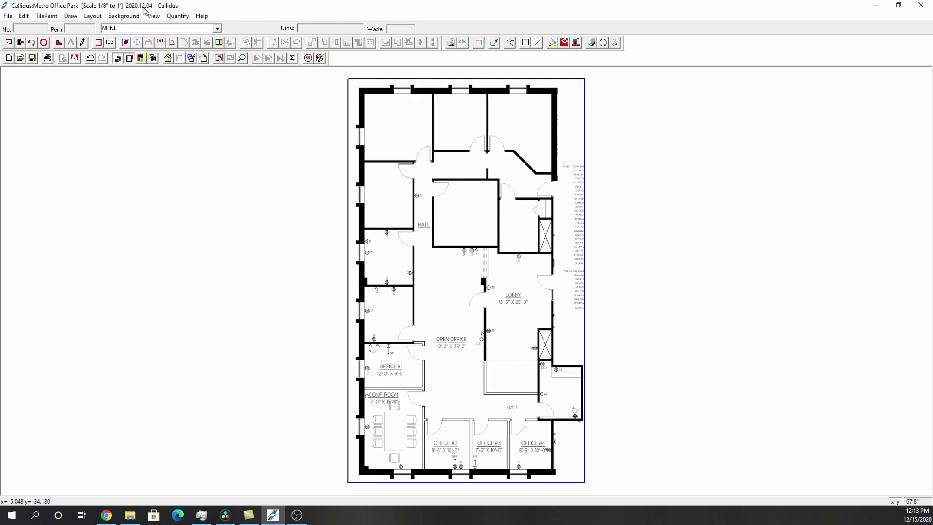
# Turn on Layout > Snap to background walls and acknowledge the test-only notice.
pyautogui.click(98, 20)
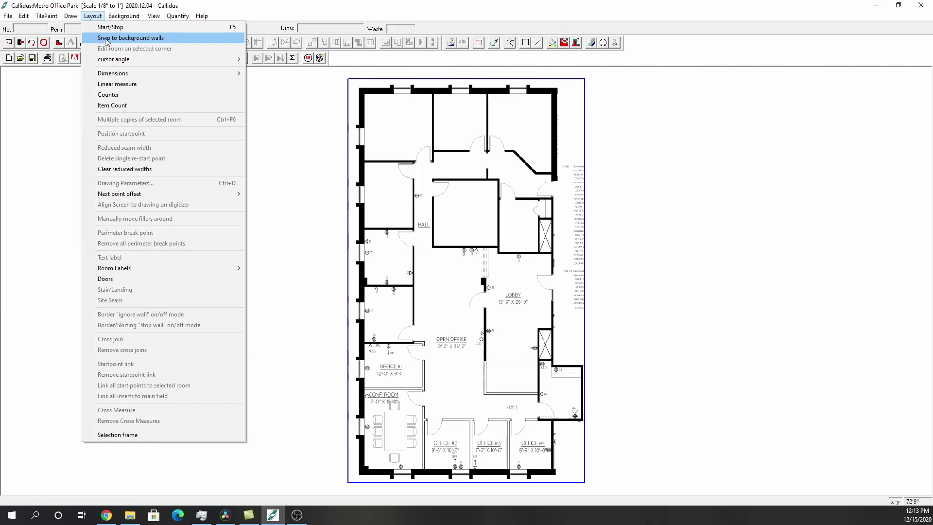
pyautogui.click(109, 39)
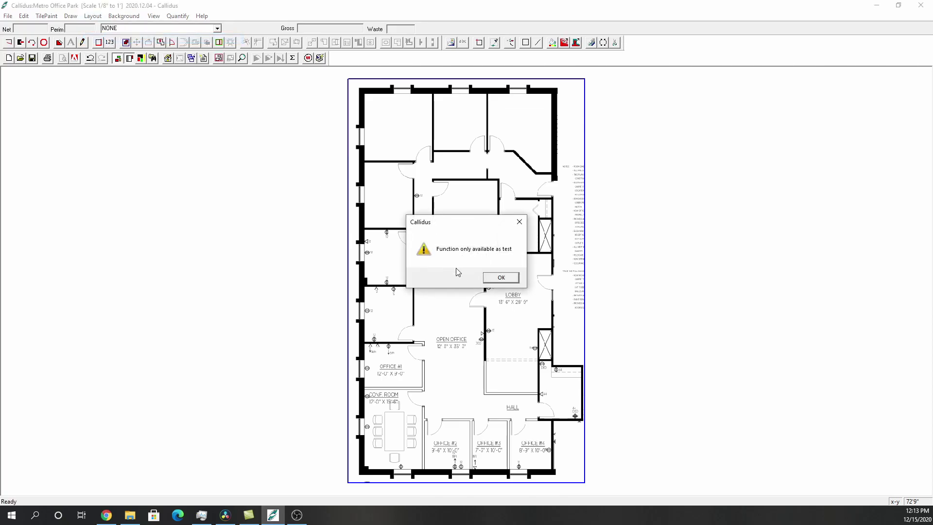
pyautogui.click(492, 281)
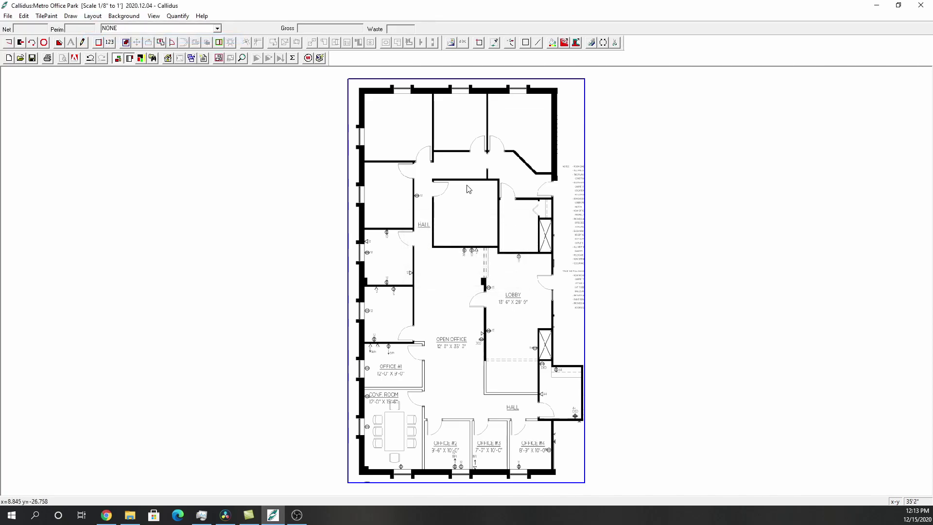
# Trace snapped corners down the hall, along the open office and around the lobby.
pyautogui.scroll(1, 469, 154)
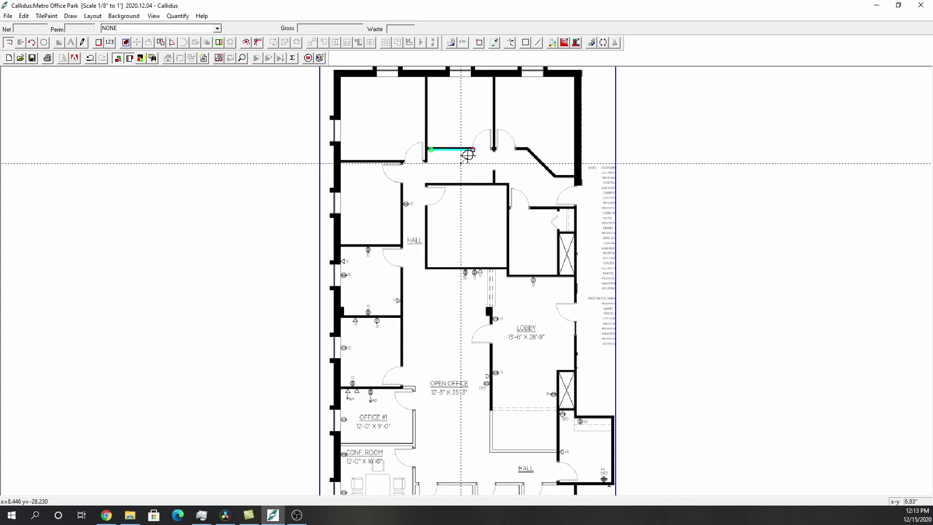
pyautogui.scroll(1, 467, 155)
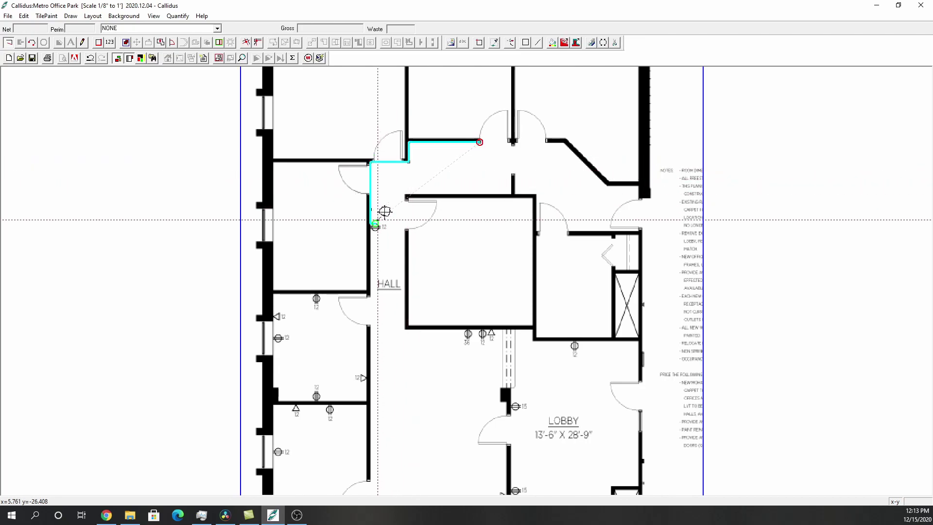
pyautogui.scroll(-2, 384, 210)
pyautogui.scroll(1, 371, 265)
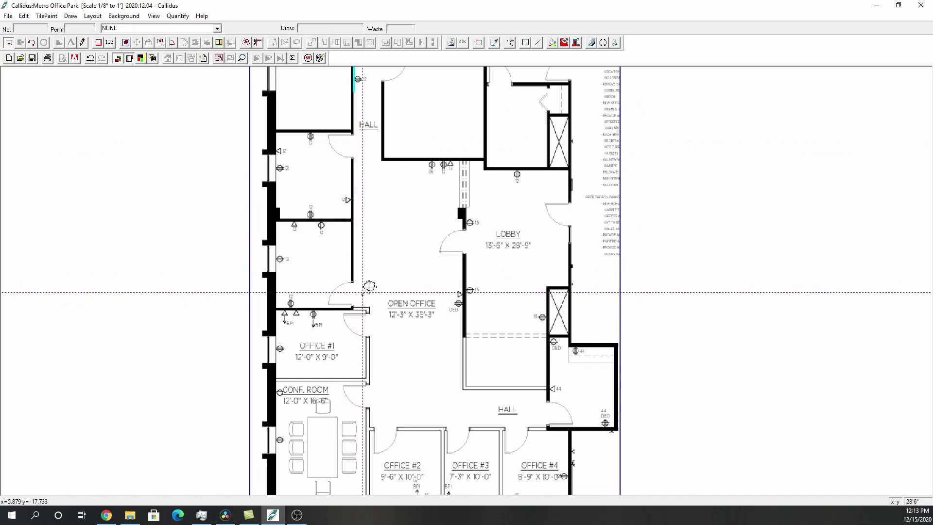
pyautogui.click(383, 315)
pyautogui.click(420, 411)
pyautogui.click(546, 388)
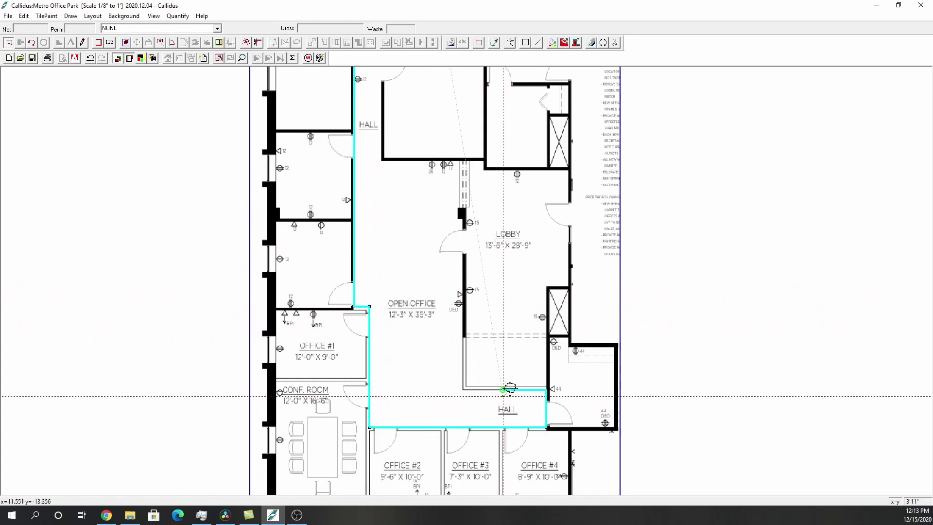
pyautogui.click(463, 388)
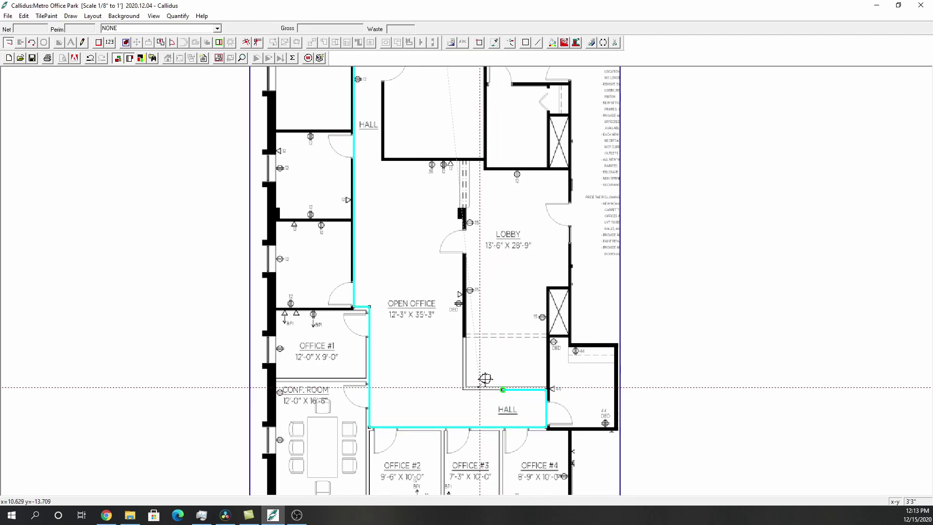
pyautogui.click(462, 337)
pyautogui.click(464, 253)
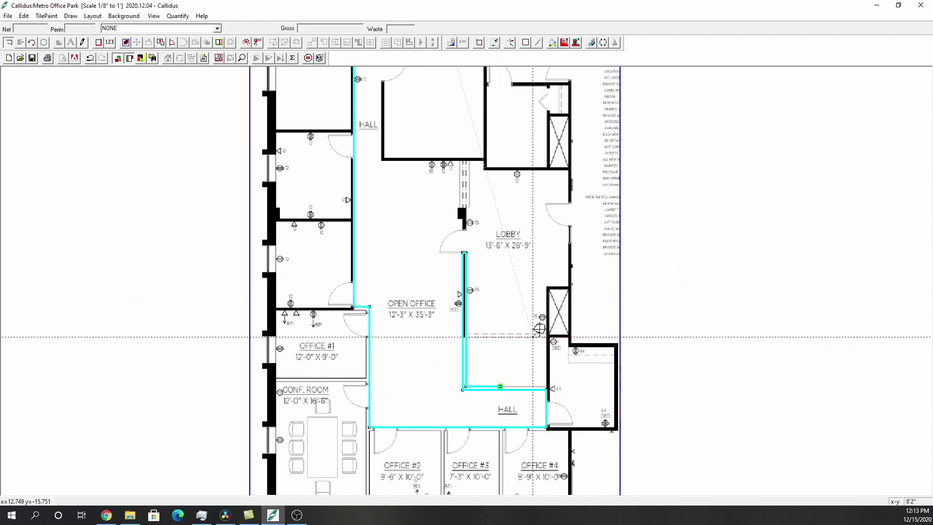
pyautogui.click(561, 273)
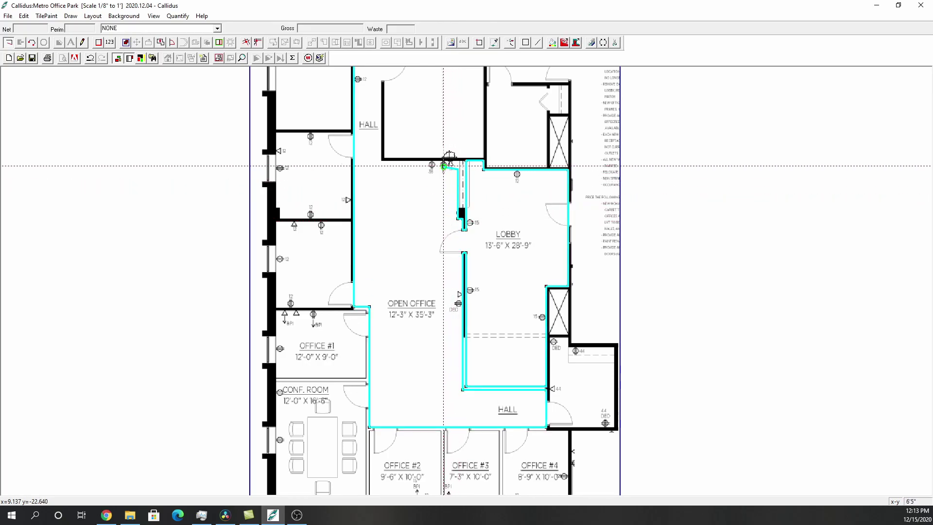
# Continue the outline past the hall and central room's top wall, then close it.
pyautogui.click(383, 125)
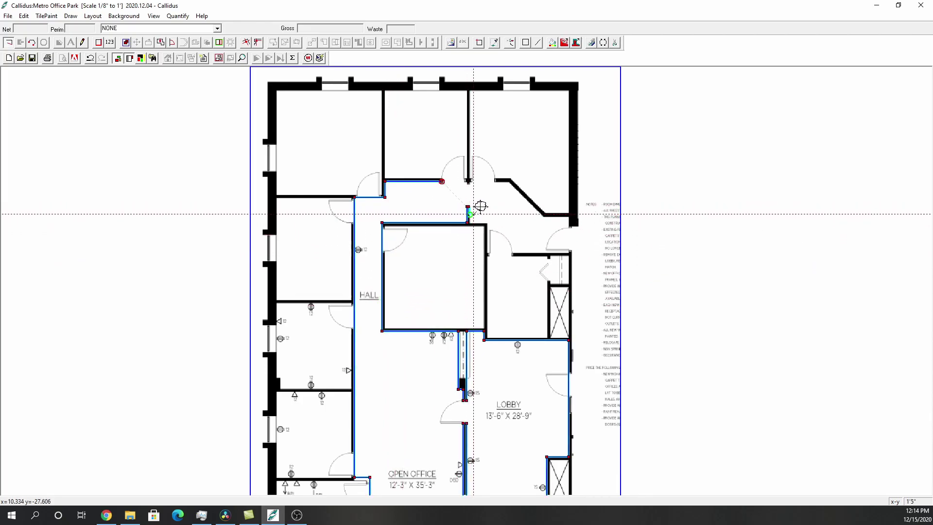
pyautogui.click(496, 226)
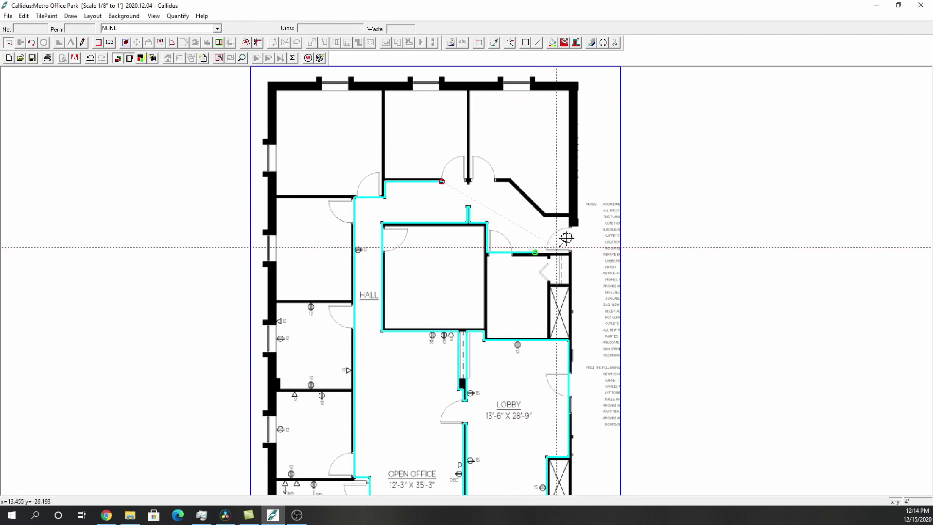
pyautogui.click(558, 214)
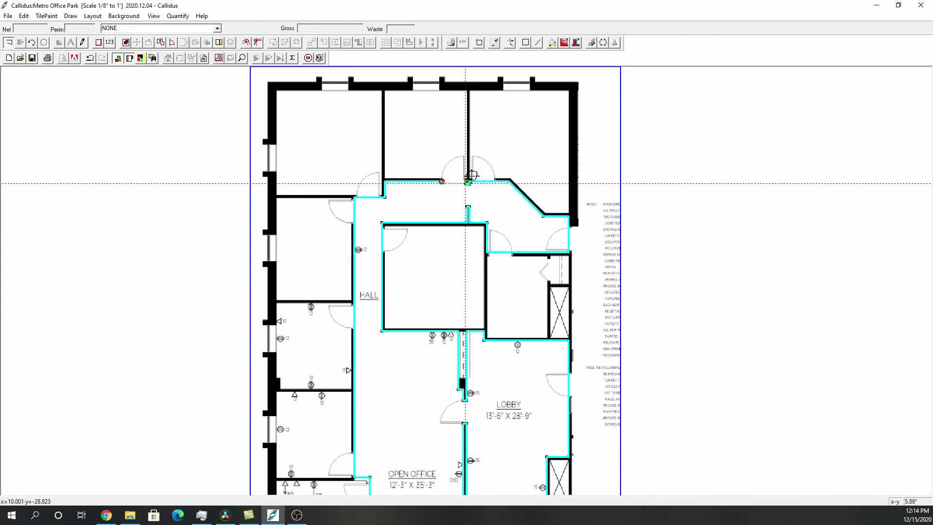
pyautogui.click(451, 174)
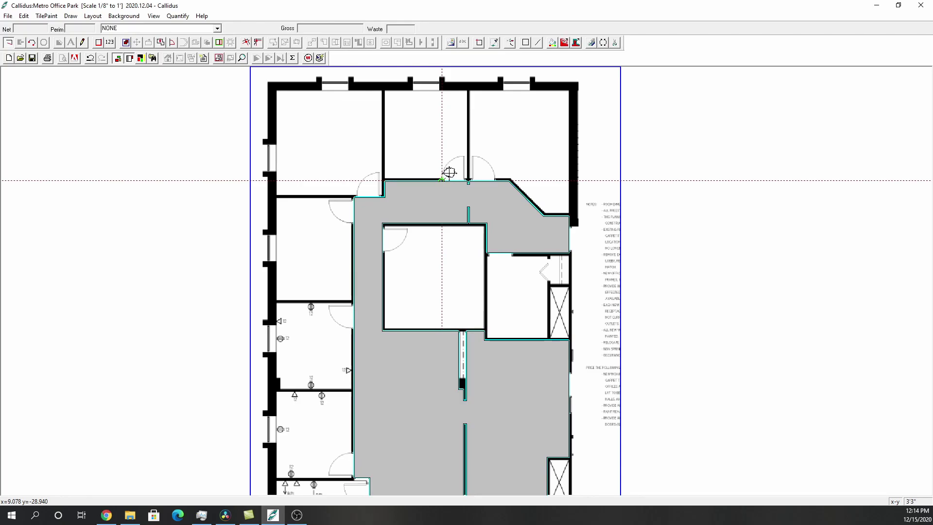
# Finish the hall room at 121.83 sq yd and outline the angled top-right office.
pyautogui.click(448, 172)
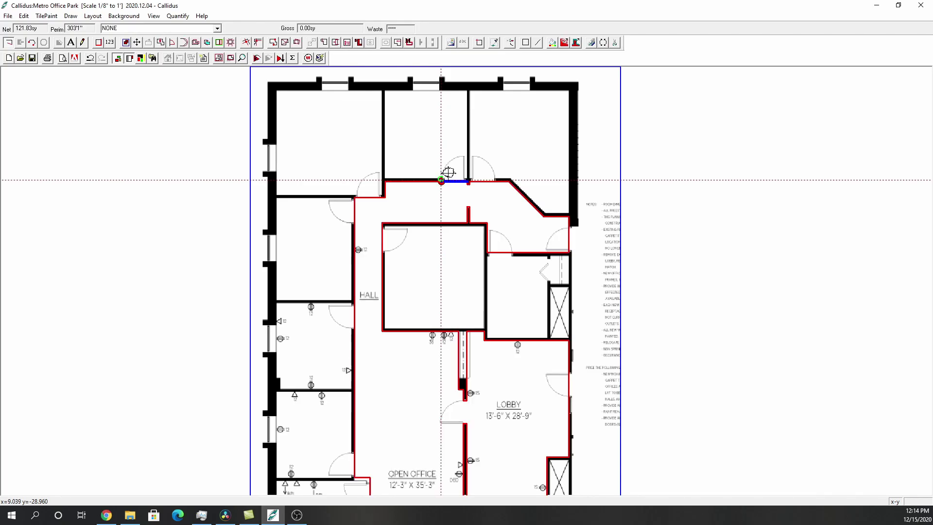
pyautogui.scroll(-2, 448, 173)
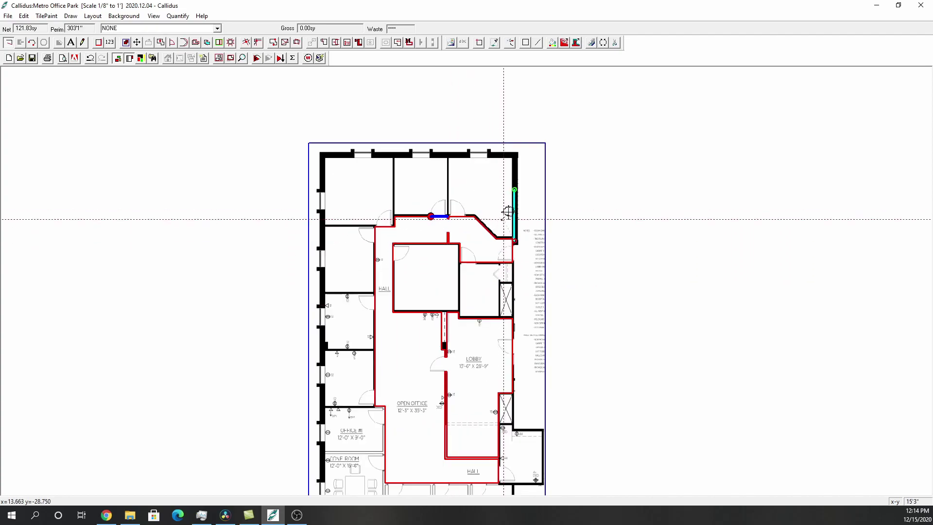
pyautogui.scroll(1, 505, 213)
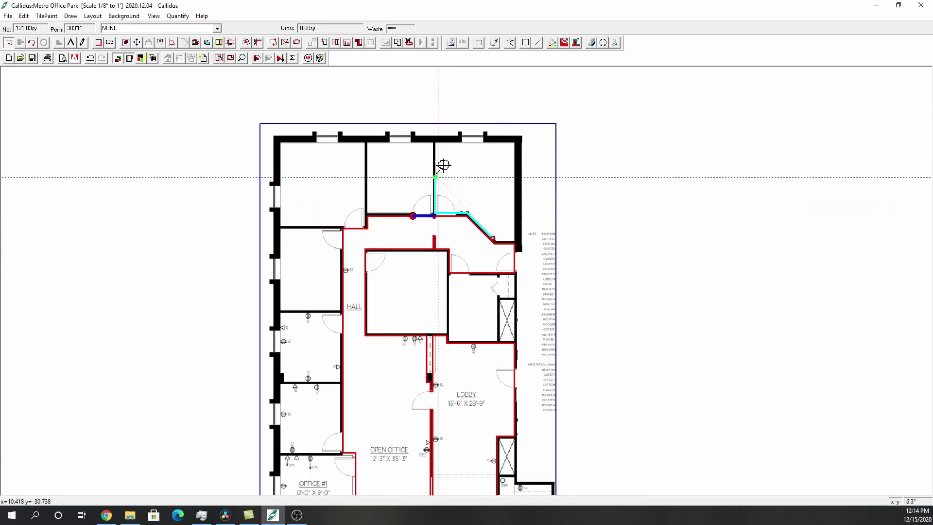
pyautogui.click(514, 174)
pyautogui.click(505, 229)
pyautogui.click(496, 241)
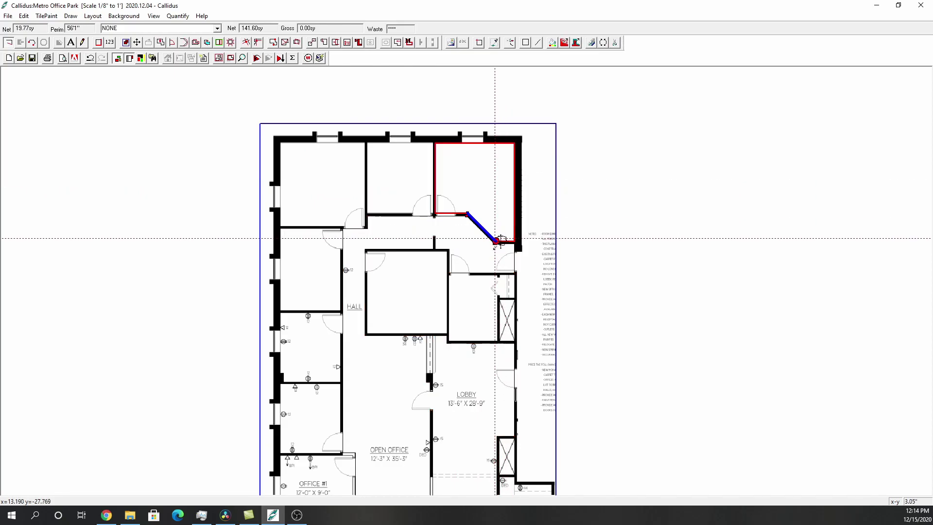
# Trace the small room beside the lower hall, bringing net area to 152.06 sq yd.
pyautogui.scroll(-3, 474, 327)
pyautogui.scroll(2, 479, 319)
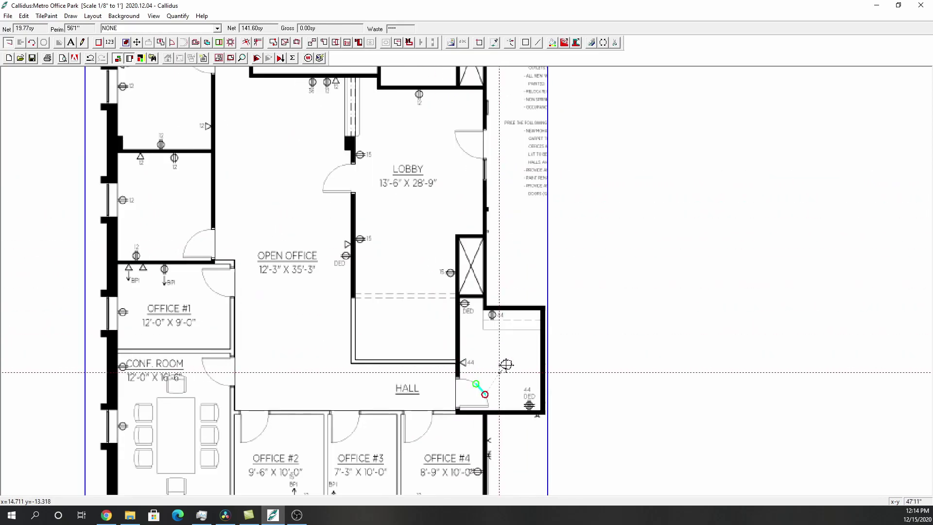
pyautogui.click(479, 289)
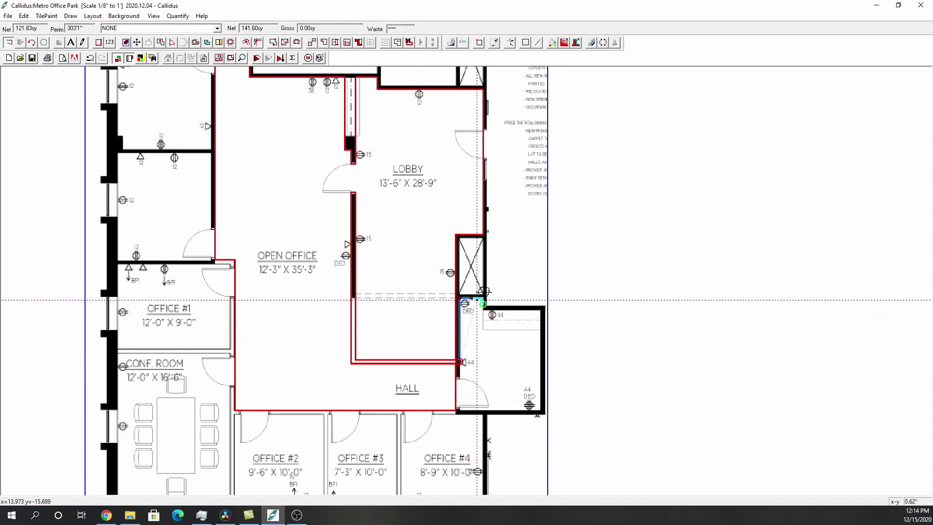
pyautogui.click(482, 309)
pyautogui.click(540, 309)
pyautogui.click(540, 347)
pyautogui.click(540, 412)
pyautogui.click(459, 411)
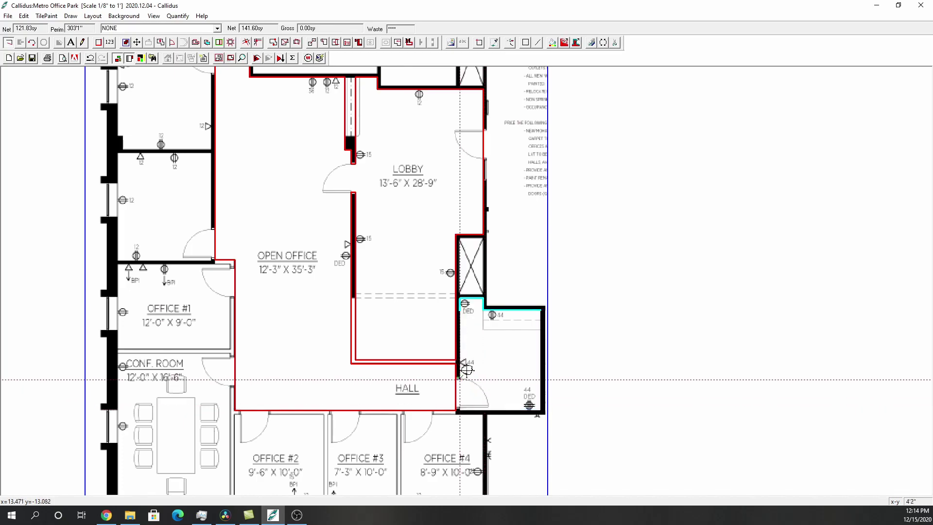
pyautogui.click(466, 353)
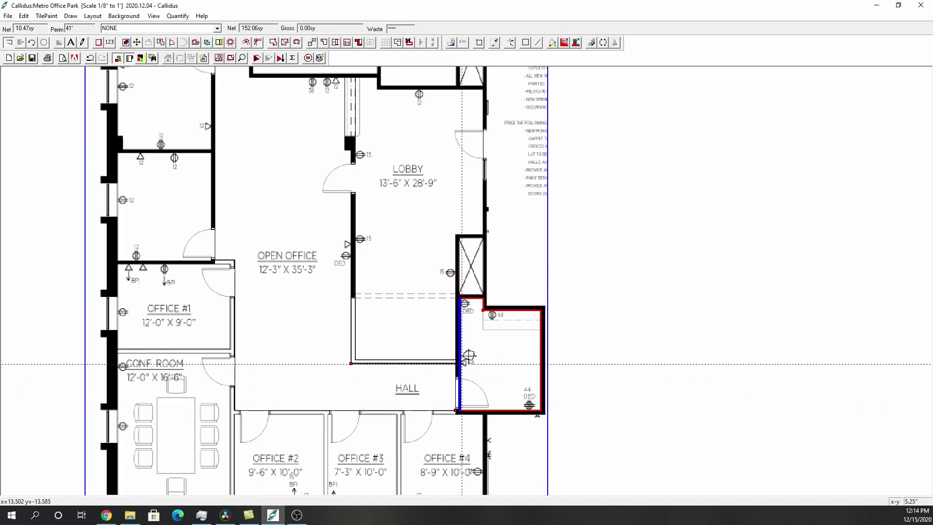
pyautogui.scroll(-1, 466, 360)
# Trace Office #4 as a closed snapped room outline.
pyautogui.scroll(1, 452, 277)
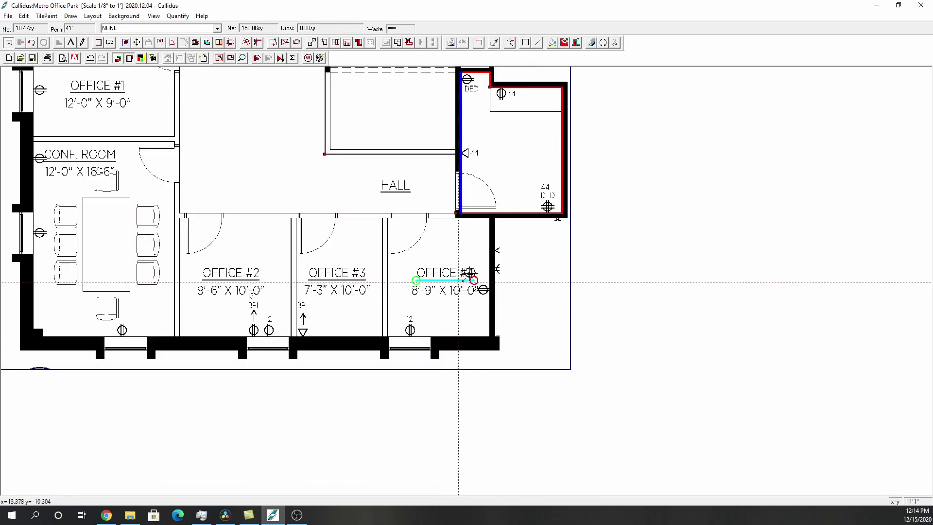
pyautogui.click(489, 288)
pyautogui.click(489, 217)
pyautogui.click(387, 217)
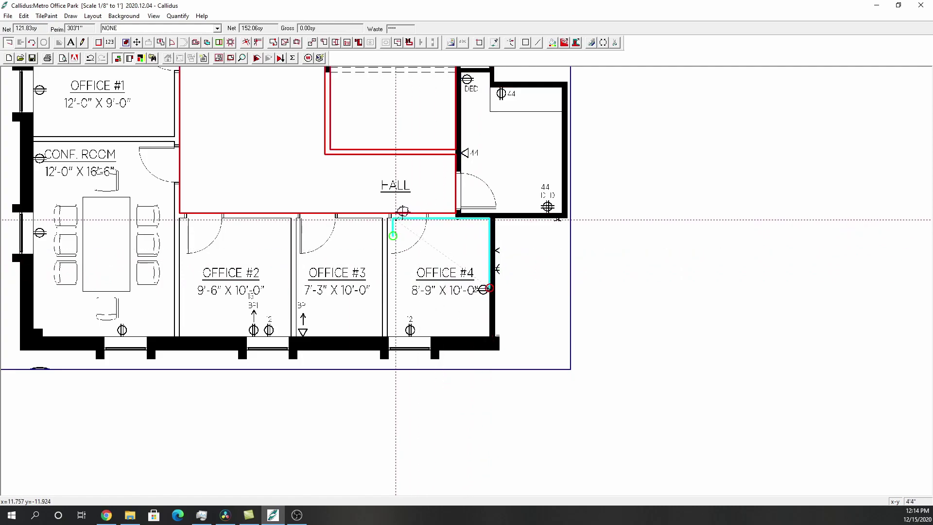
pyautogui.click(387, 258)
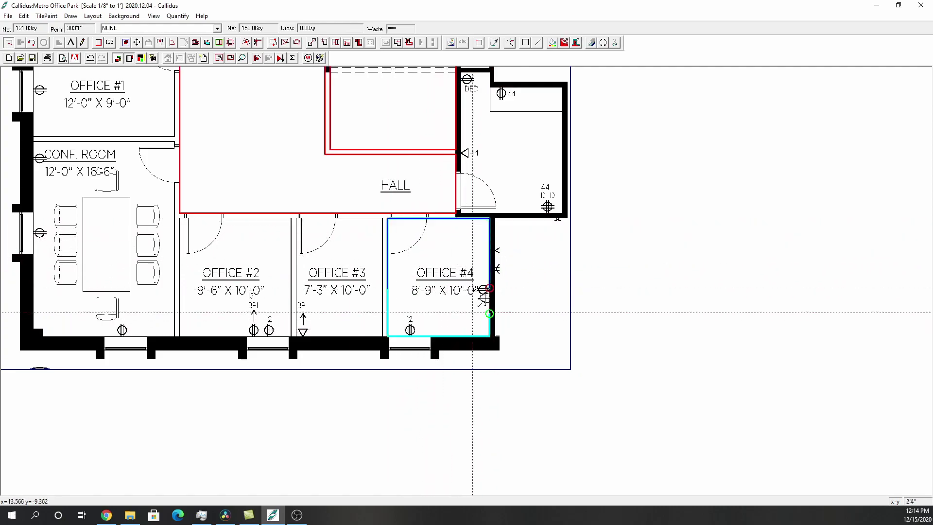
pyautogui.click(420, 301)
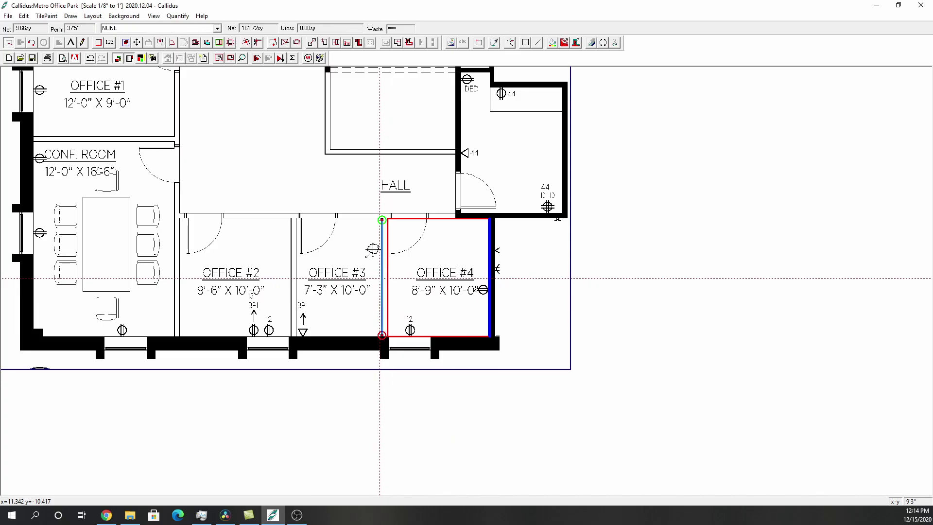
# Outline Office #3, Office #2 and the conference room as separate rooms.
pyautogui.click(335, 298)
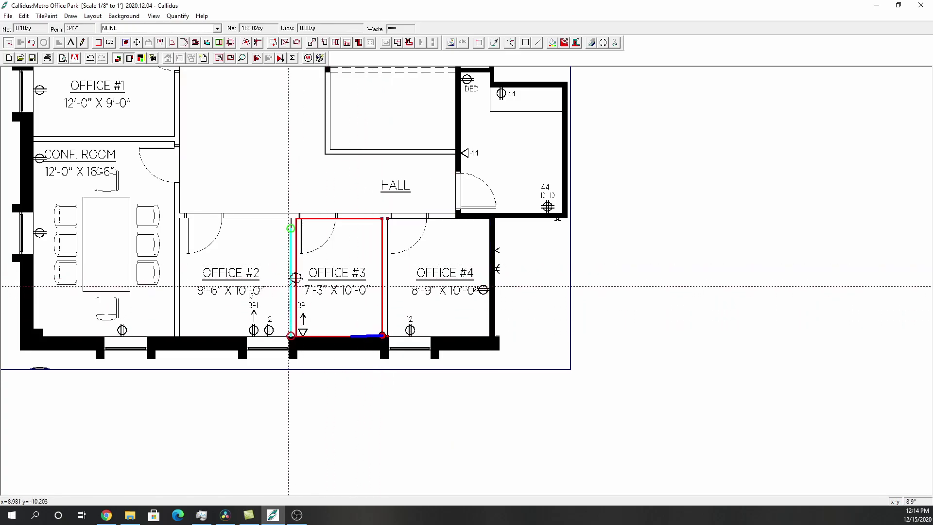
pyautogui.click(228, 221)
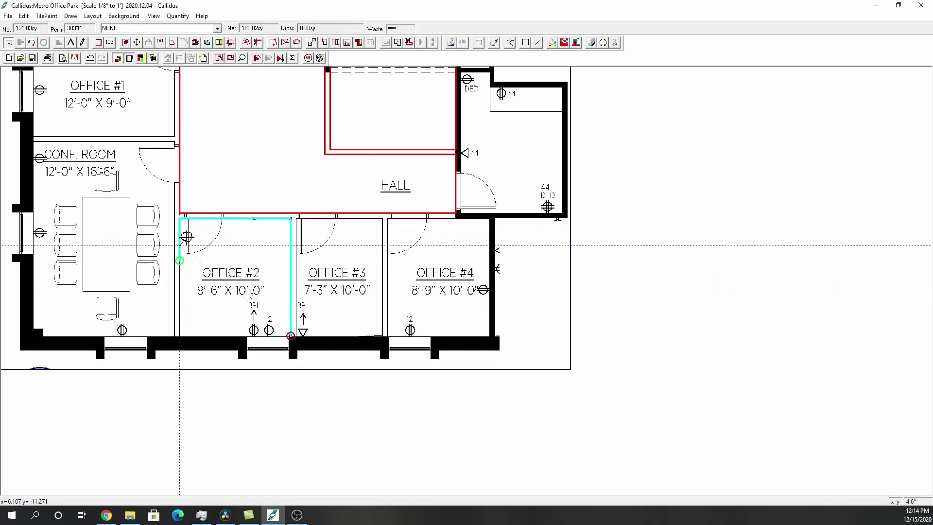
pyautogui.click(204, 302)
pyautogui.click(174, 336)
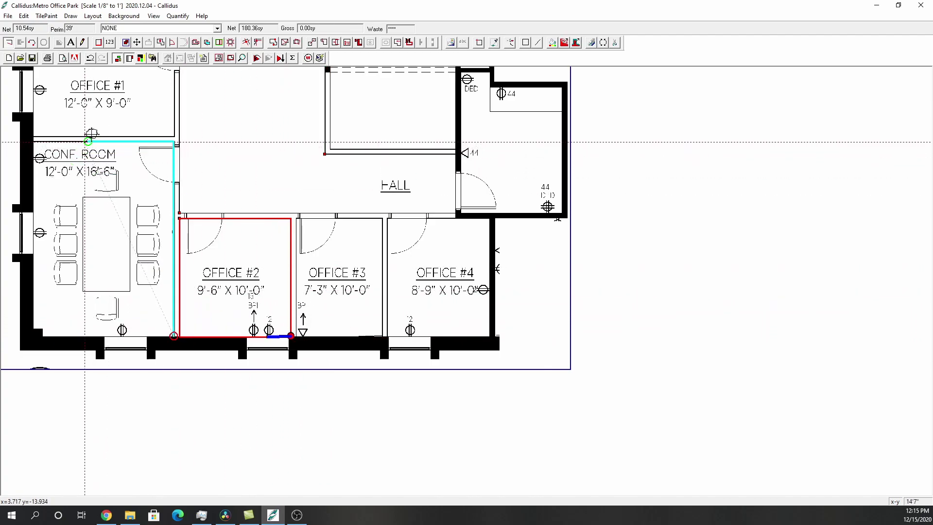
pyautogui.click(34, 141)
pyautogui.click(172, 325)
pyautogui.scroll(5, 228, 330)
# Trace Office #1 as an 11.91 sq yd room, raising net area to 214.15 sq yd.
pyautogui.click(248, 348)
pyautogui.click(126, 263)
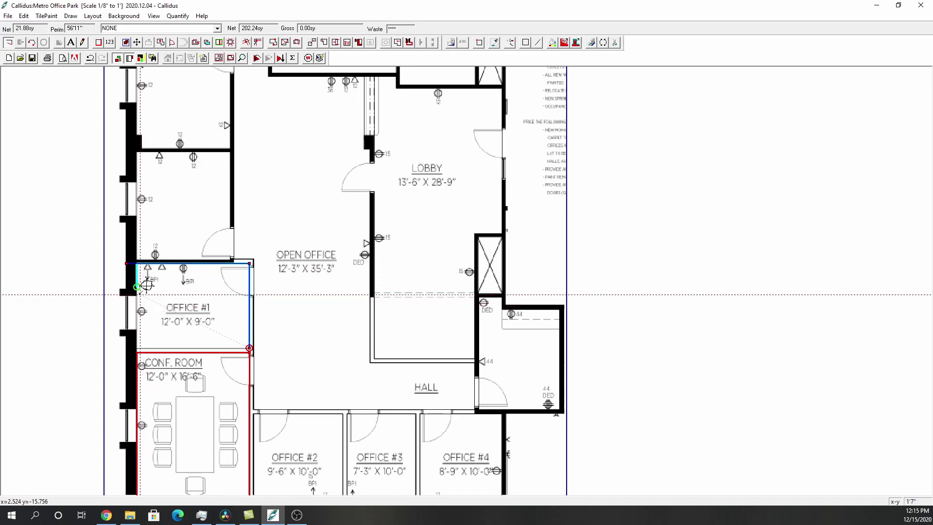
pyautogui.click(137, 348)
pyautogui.click(248, 348)
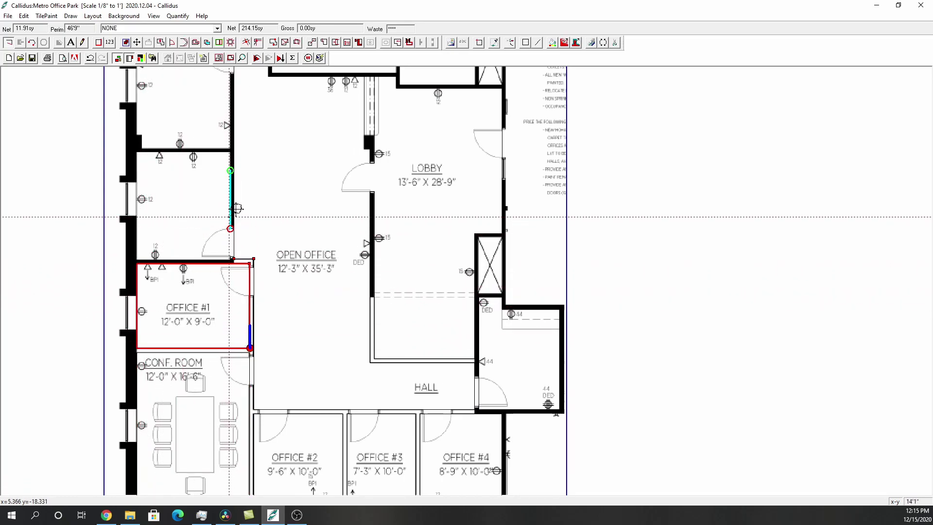
pyautogui.click(230, 227)
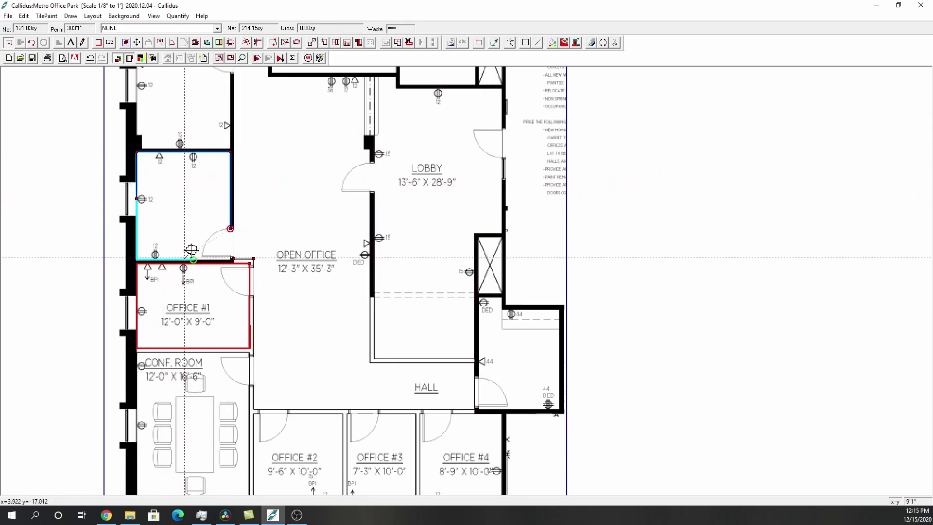
# Close the room above Office #1 and trace the hall-side room and next left-wall office.
pyautogui.click(137, 199)
pyautogui.scroll(5, 231, 178)
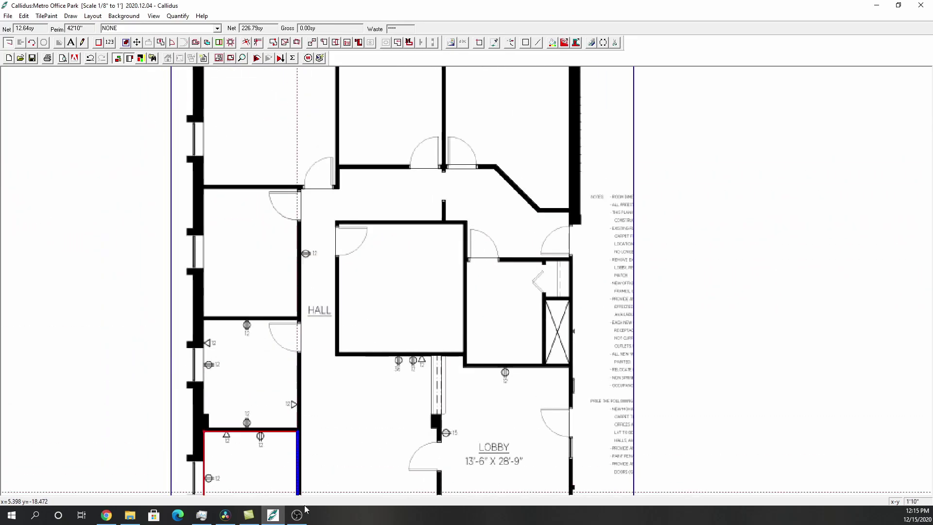
pyautogui.click(299, 272)
pyautogui.click(302, 273)
pyautogui.click(261, 317)
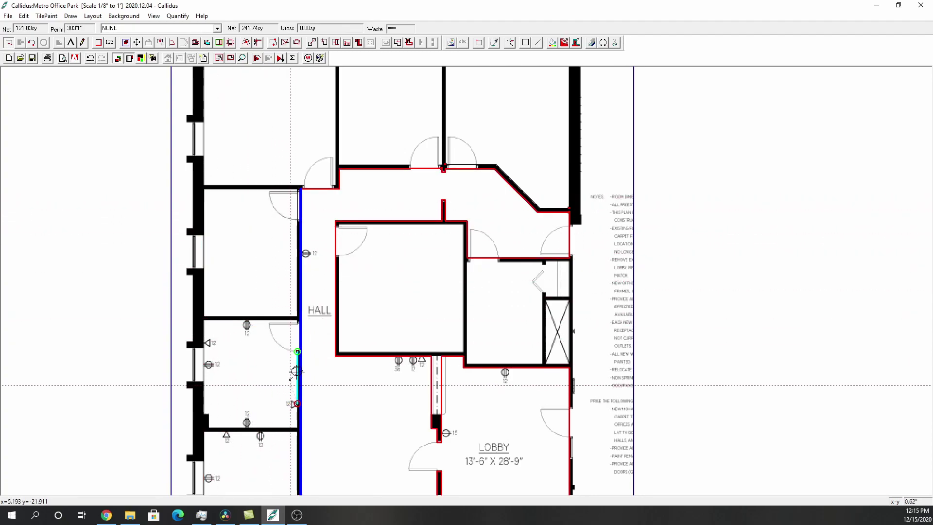
pyautogui.click(239, 321)
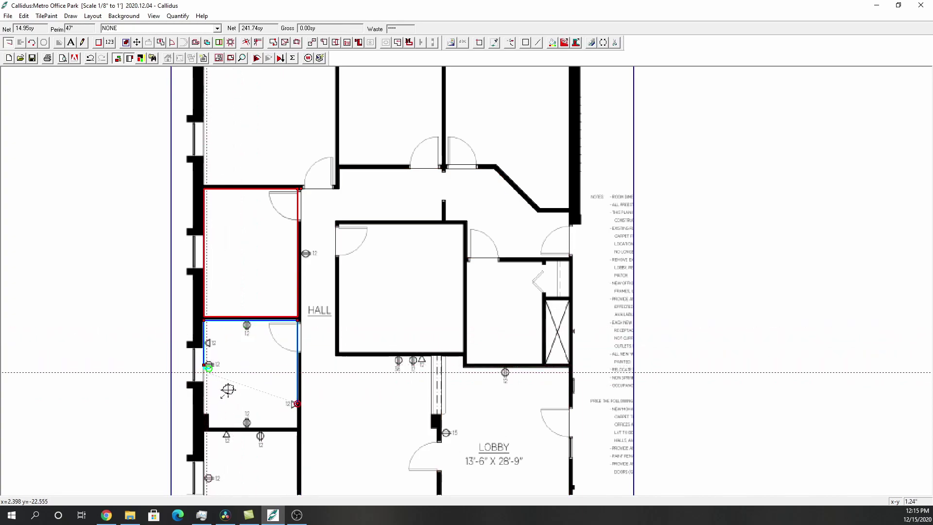
pyautogui.click(218, 411)
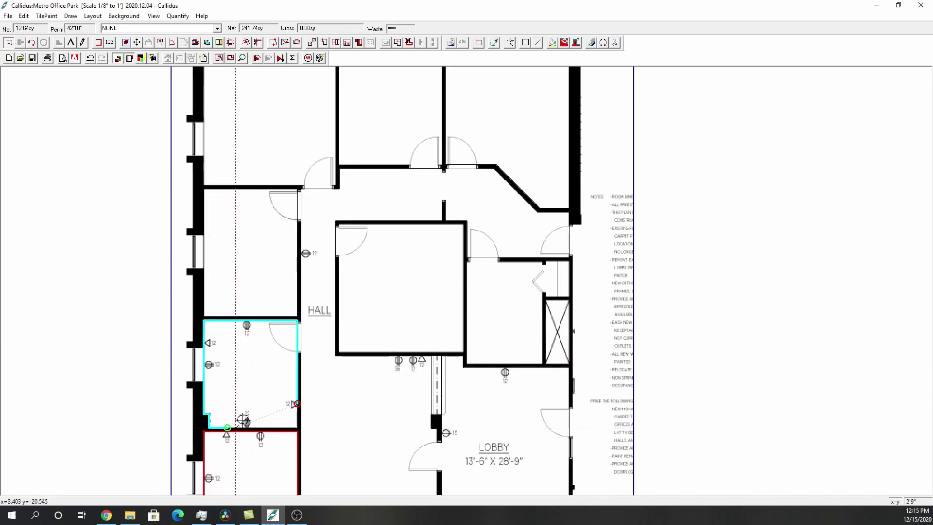
# Trace the upper-left corner room and the next top-row room, reaching 289.84 sq yd net.
pyautogui.scroll(5, 289, 290)
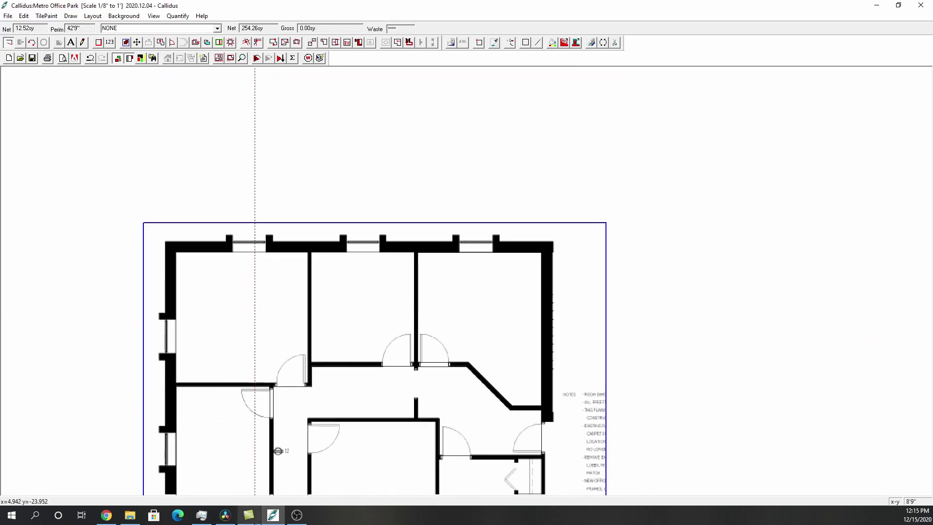
pyautogui.click(243, 369)
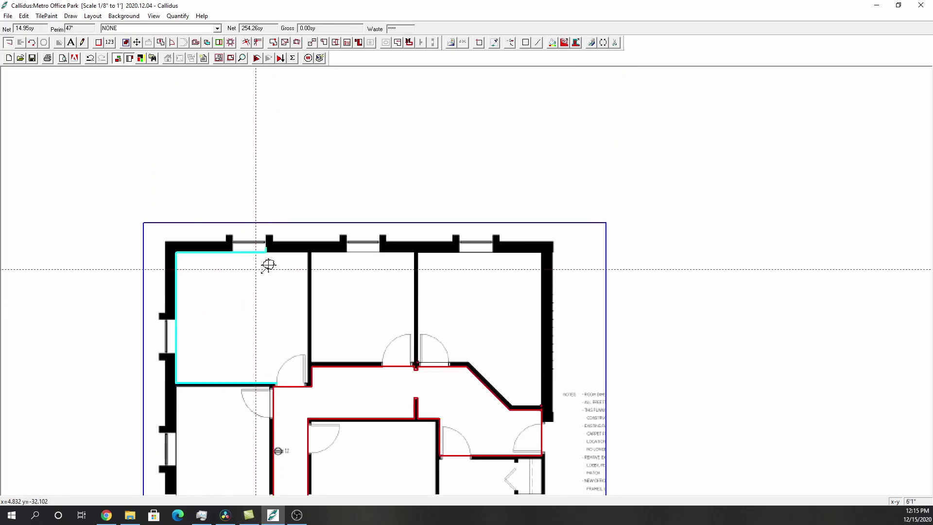
pyautogui.click(307, 306)
pyautogui.click(284, 375)
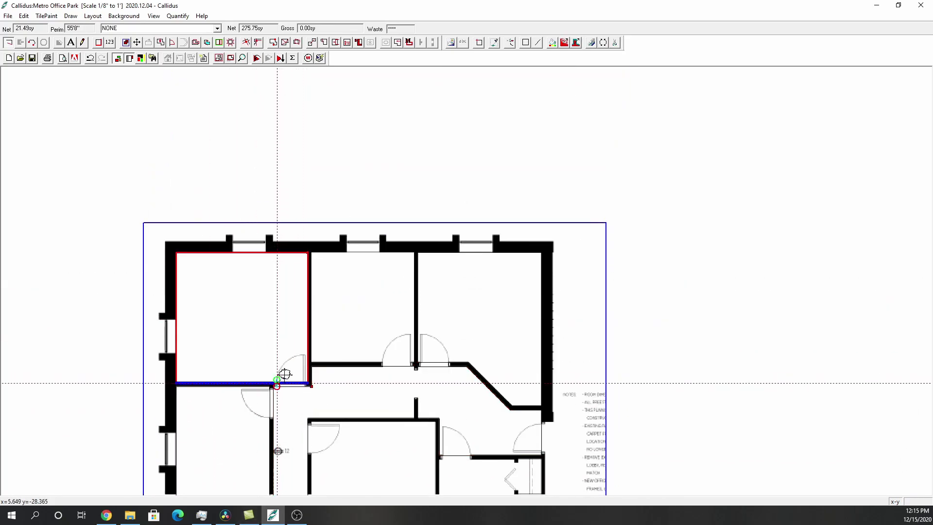
pyautogui.click(311, 352)
pyautogui.click(376, 252)
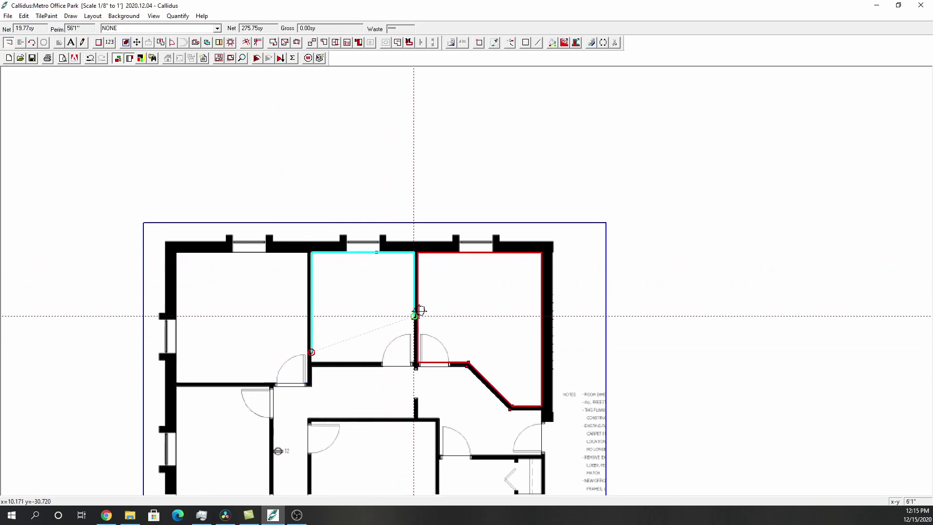
pyautogui.click(414, 317)
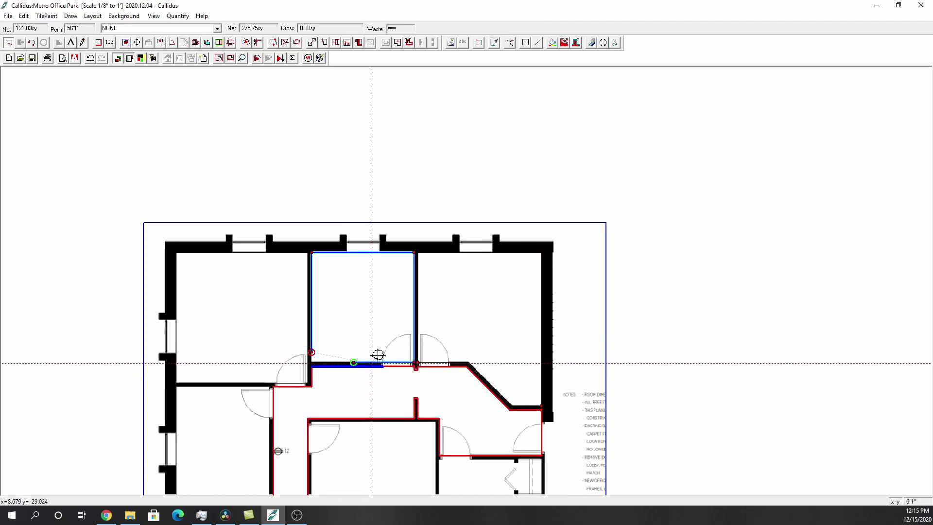
pyautogui.click(319, 345)
# Zoom out, select the hall and lobby floor area, and pan to the lower rooms.
pyautogui.scroll(-2, 321, 344)
pyautogui.scroll(-1, 321, 344)
pyautogui.scroll(-1, 320, 347)
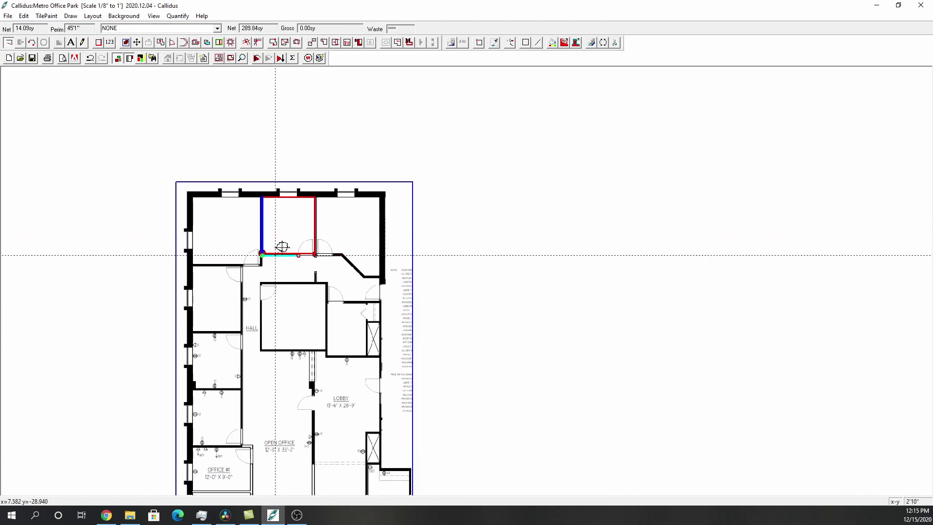
pyautogui.click(339, 325)
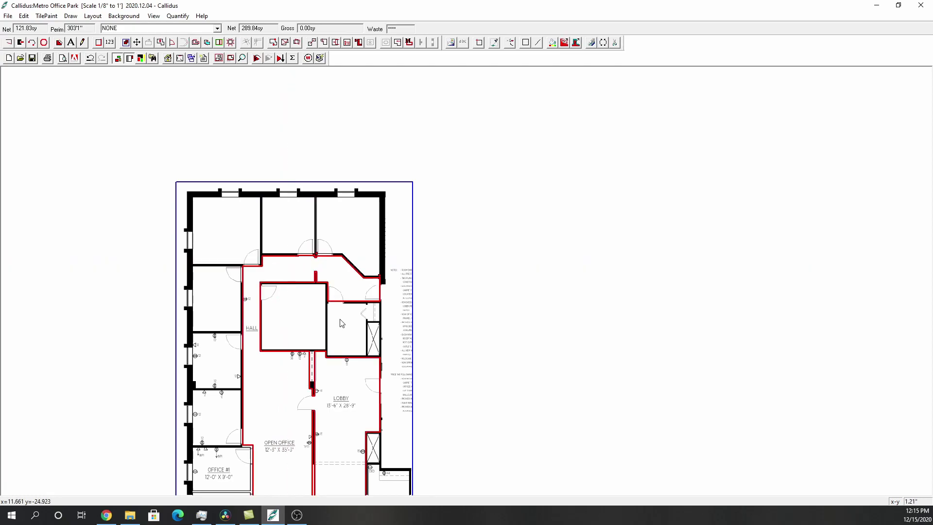
pyautogui.moveTo(347, 341); pyautogui.dragTo(316, 201)
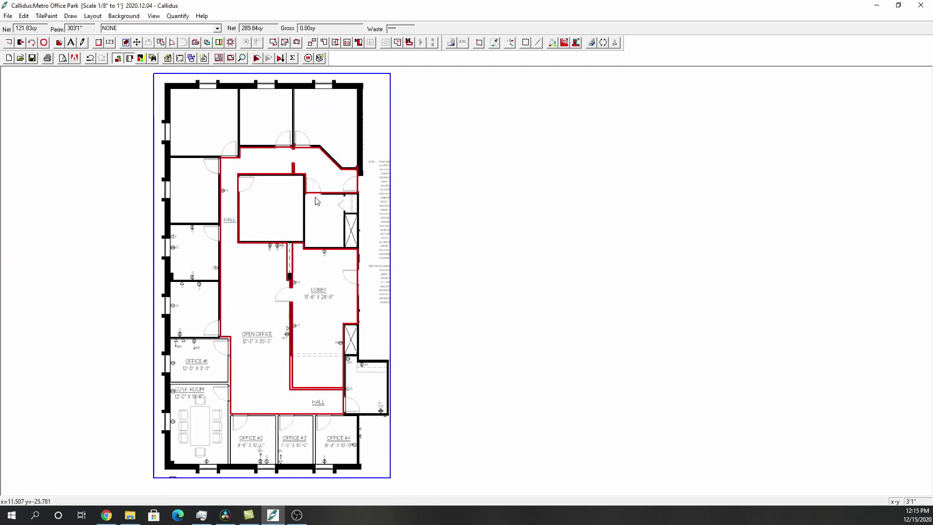
# Trace the small room beside the closet as a closed outline.
pyautogui.click(371, 388)
pyautogui.scroll(3, 318, 208)
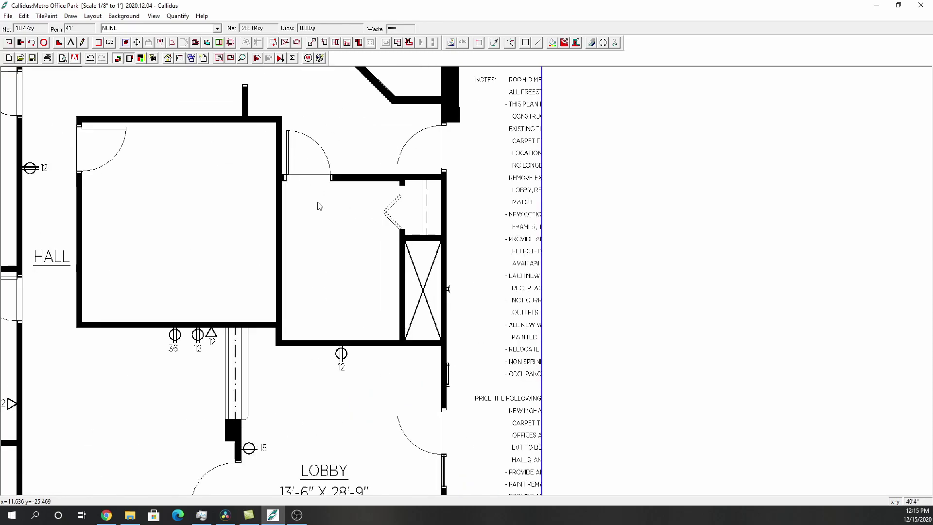
pyautogui.click(296, 155)
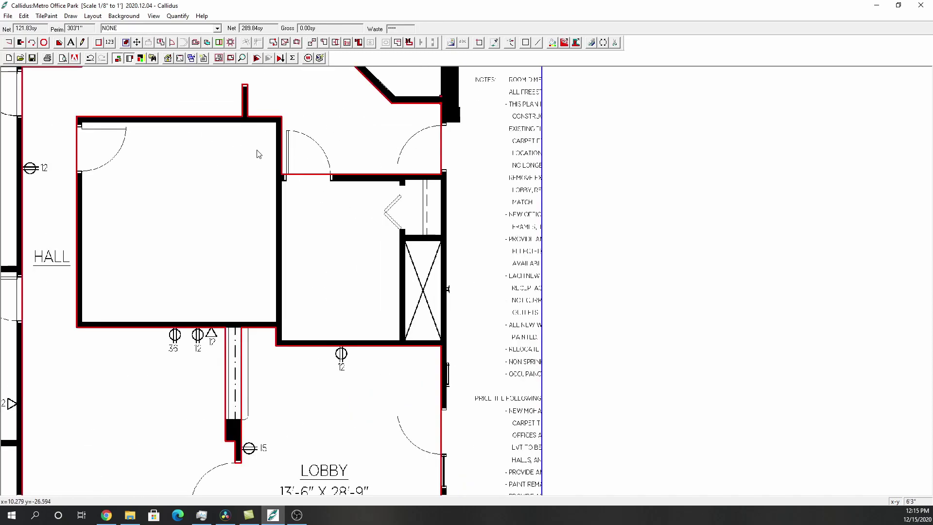
pyautogui.click(282, 311)
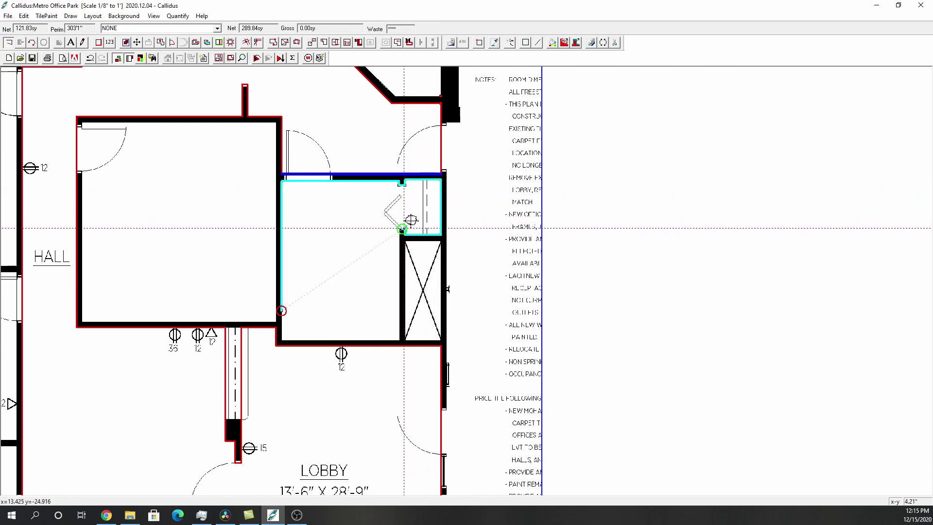
pyautogui.click(290, 307)
# Check the closet corner up close, then trace the square room north of the lobby.
pyautogui.scroll(-1, 292, 303)
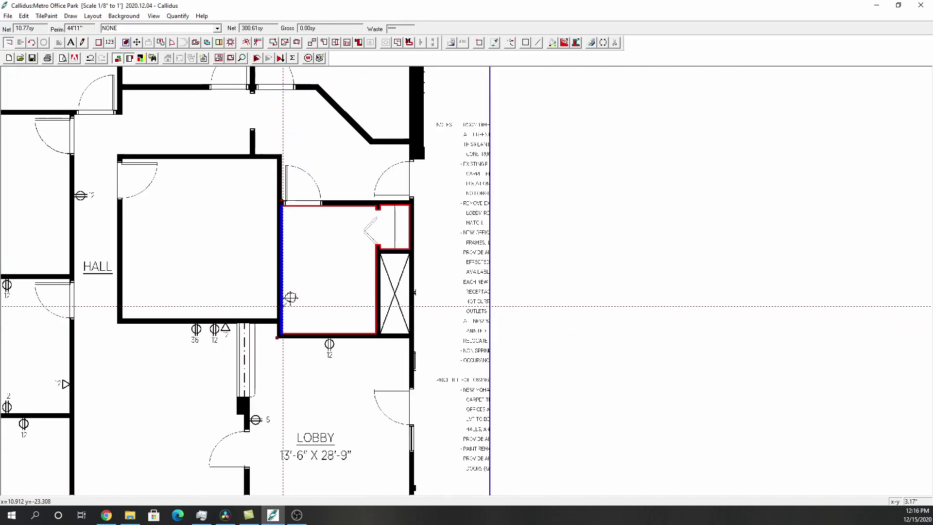
pyautogui.scroll(2, 384, 207)
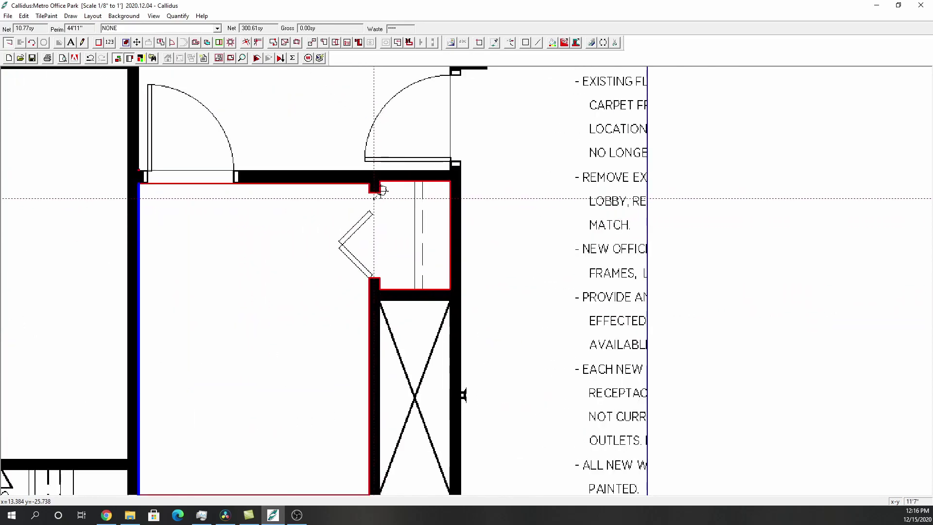
pyautogui.scroll(2, 381, 191)
pyautogui.scroll(1, 354, 167)
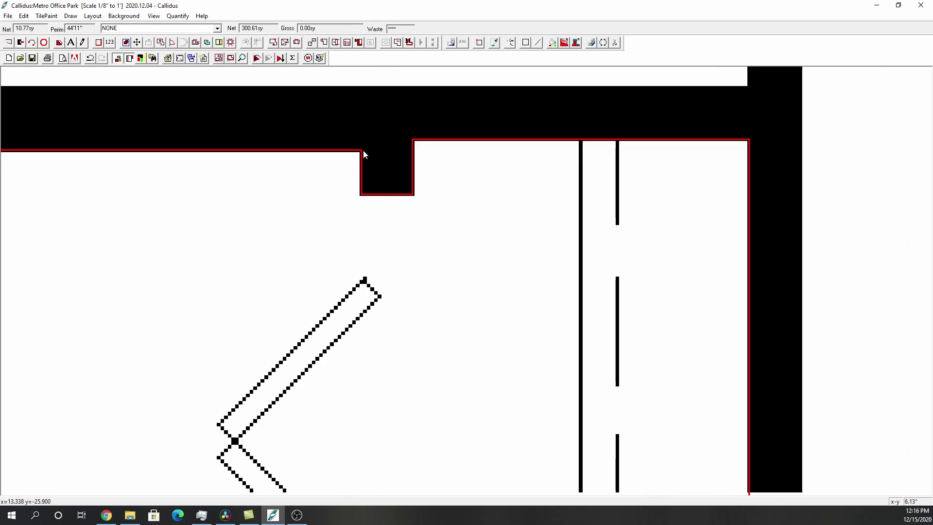
pyautogui.scroll(1, 364, 198)
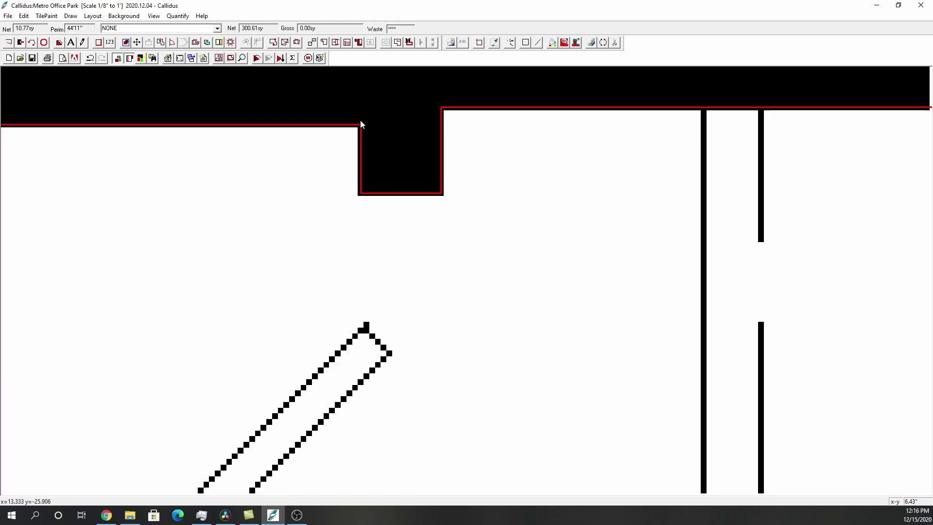
pyautogui.scroll(-2, 361, 127)
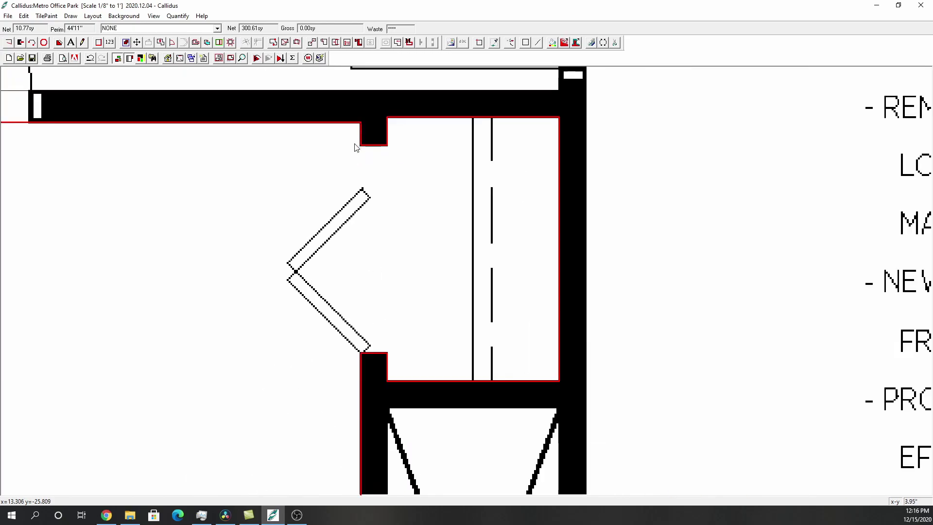
pyautogui.scroll(-1, 356, 148)
pyautogui.scroll(-1, 356, 146)
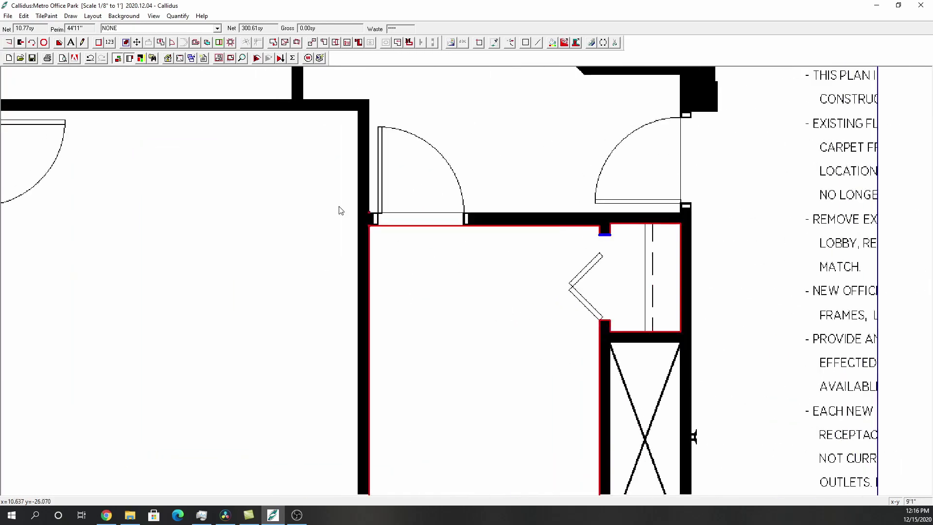
pyautogui.scroll(-2, 233, 171)
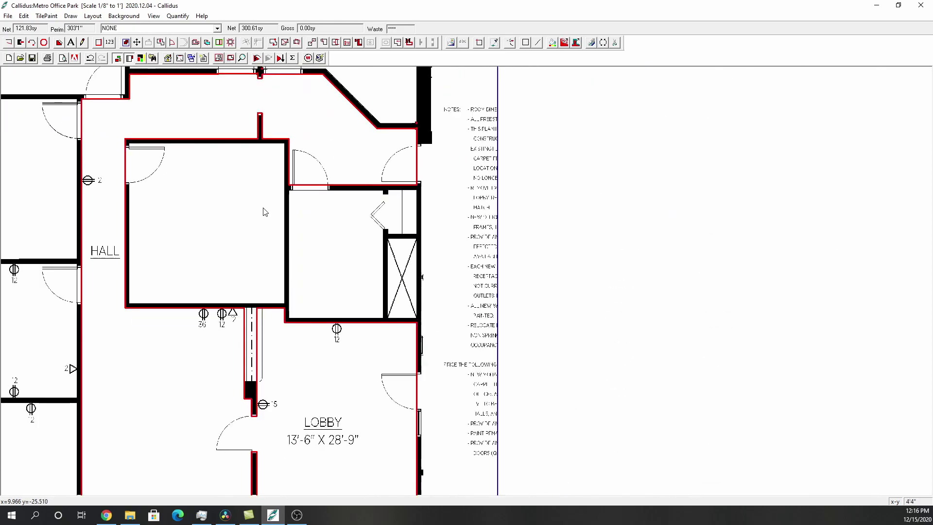
pyautogui.click(100, 42)
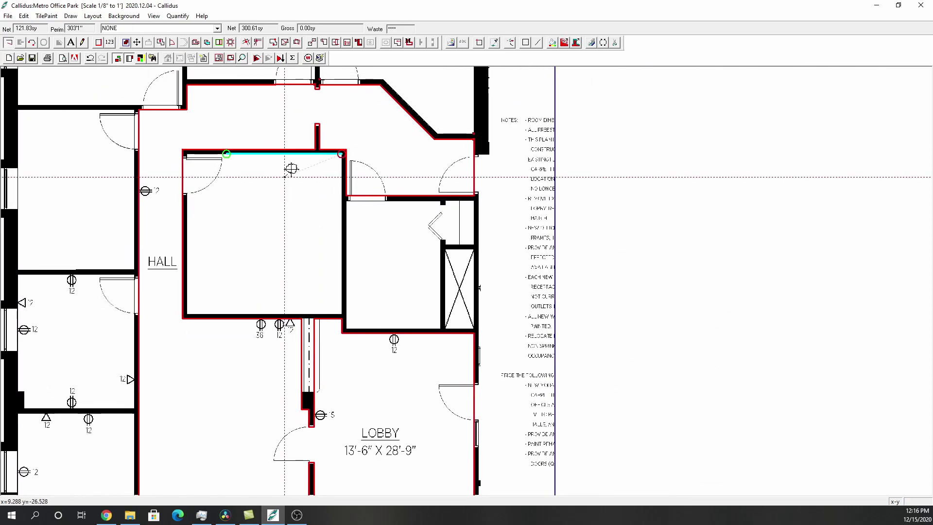
pyautogui.click(205, 228)
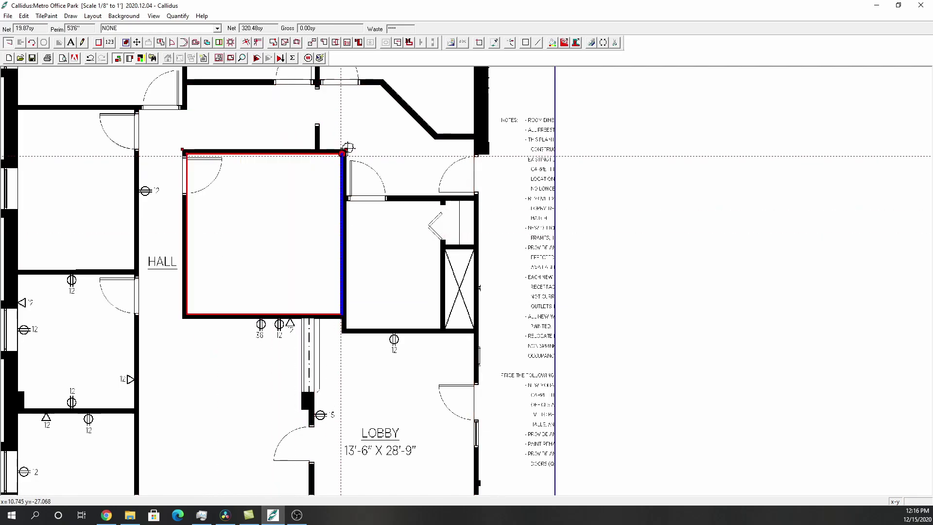
pyautogui.scroll(-1, 296, 240)
# Set Door Parameters to a 3' door width with a 2" drop back.
pyautogui.scroll(-1, 293, 241)
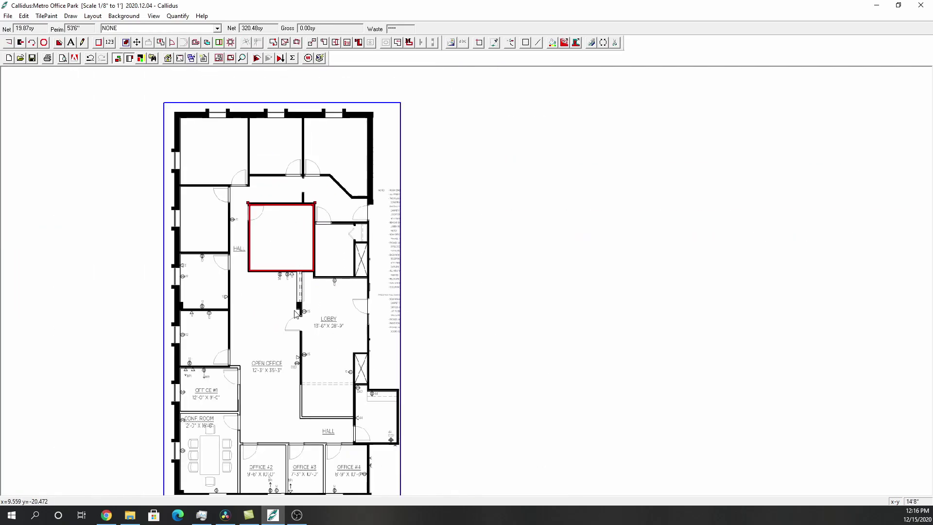
pyautogui.scroll(1, 295, 313)
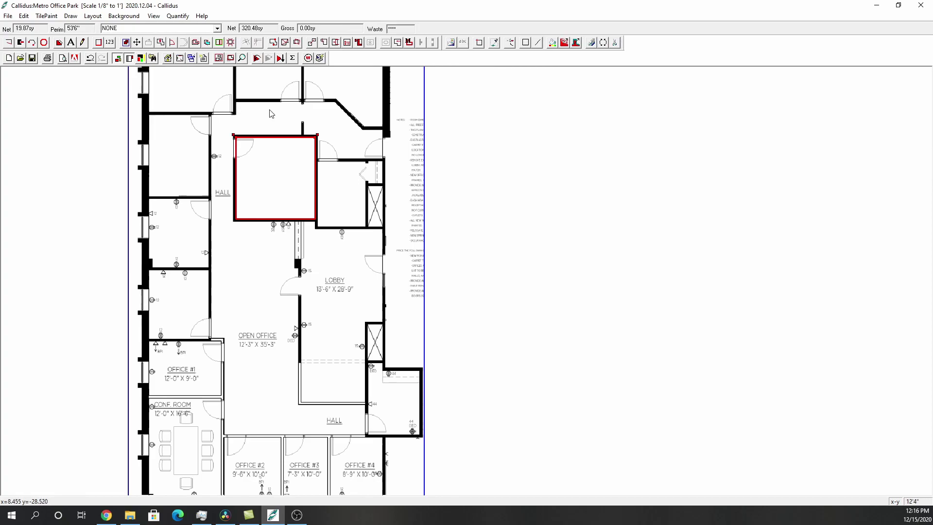
pyautogui.moveTo(272, 114); pyautogui.dragTo(284, 206)
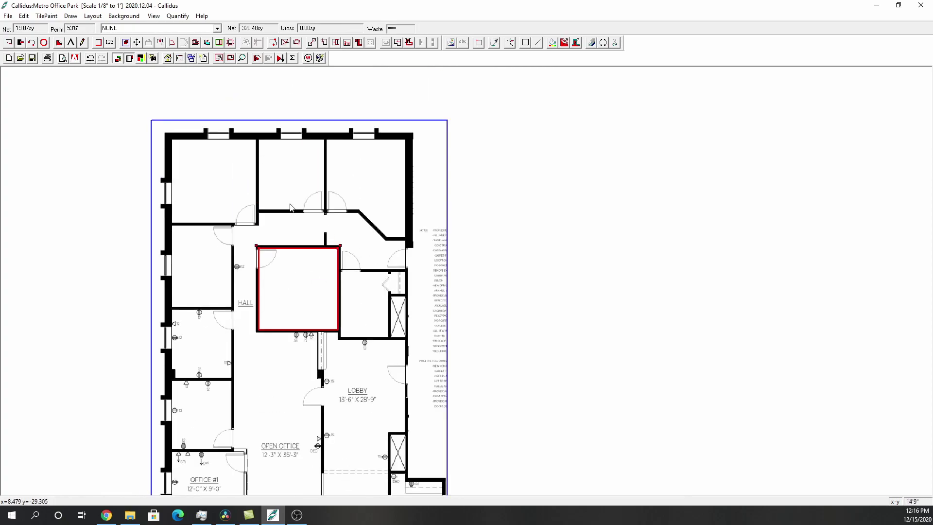
pyautogui.click(172, 43)
pyautogui.write("3'")
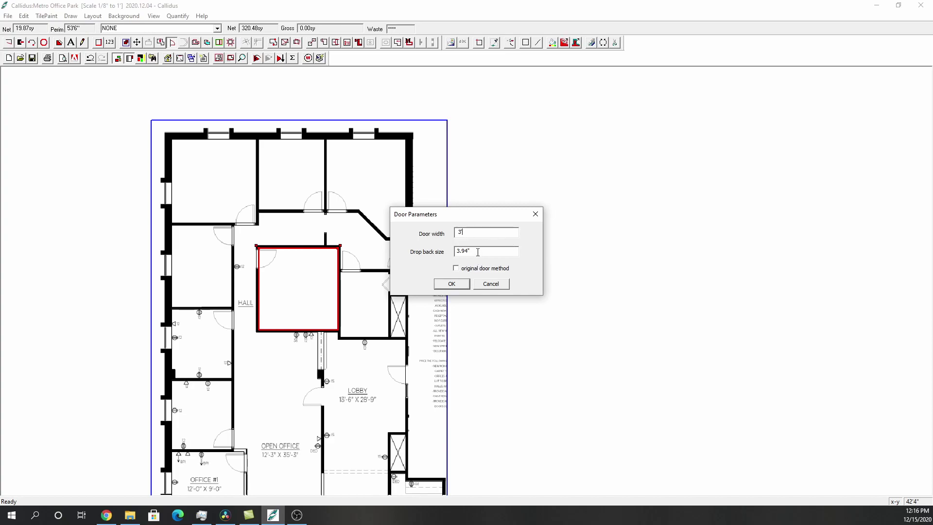
pyautogui.write('2.5')
pyautogui.click(451, 285)
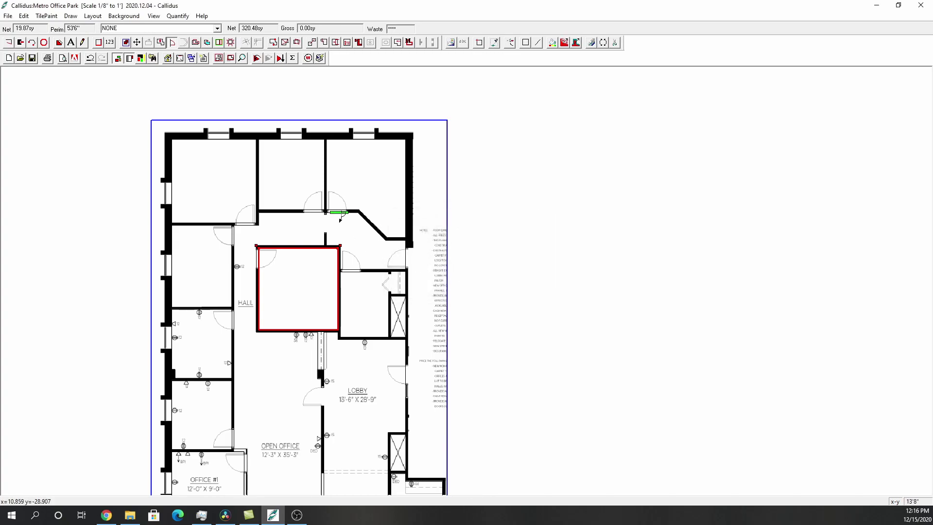
# Place doors into the upper-right, upper-middle, upper-left and left rooms along the upper hall.
pyautogui.scroll(2, 339, 219)
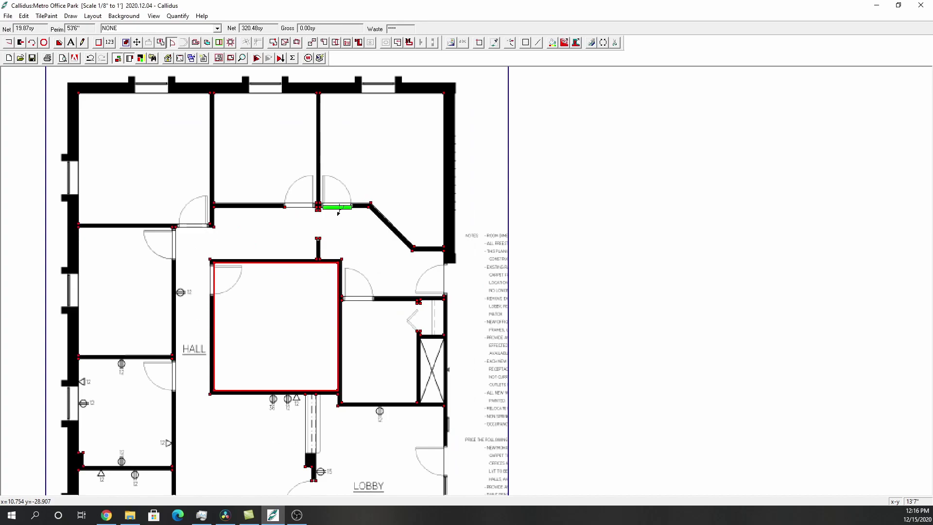
pyautogui.click(337, 208)
pyautogui.click(339, 195)
pyautogui.click(299, 209)
pyautogui.click(299, 197)
pyautogui.click(192, 222)
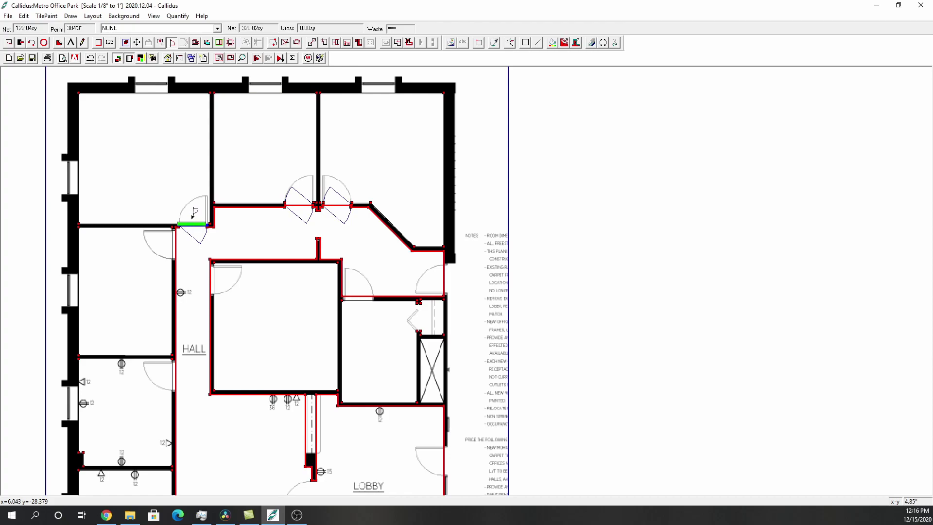
pyautogui.click(194, 212)
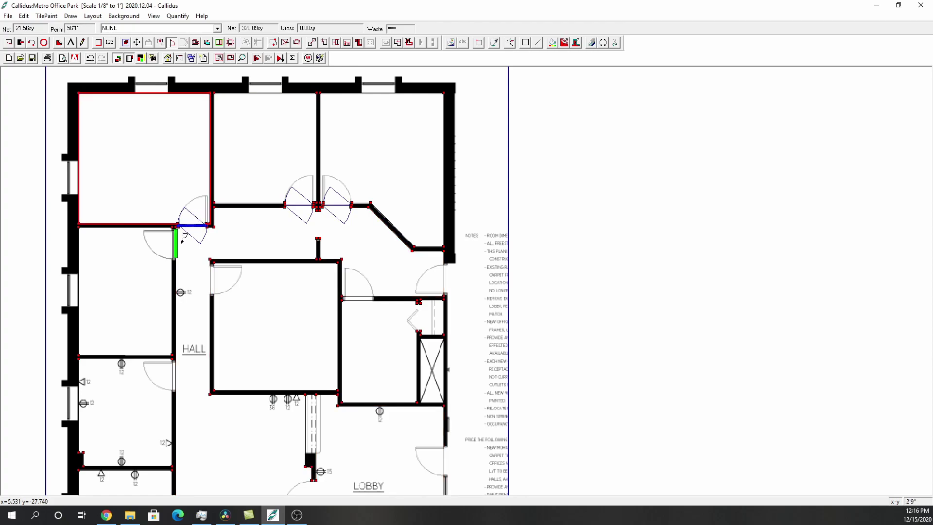
pyautogui.click(183, 249)
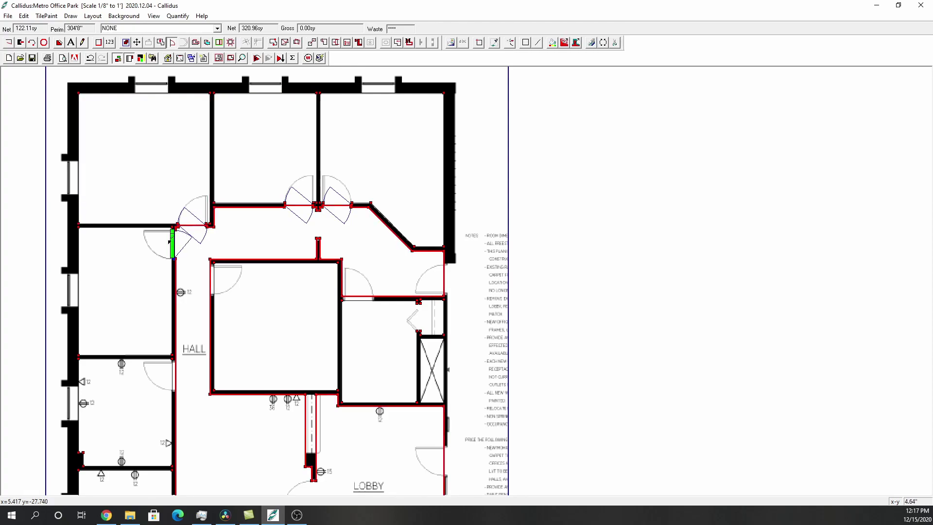
pyautogui.click(169, 241)
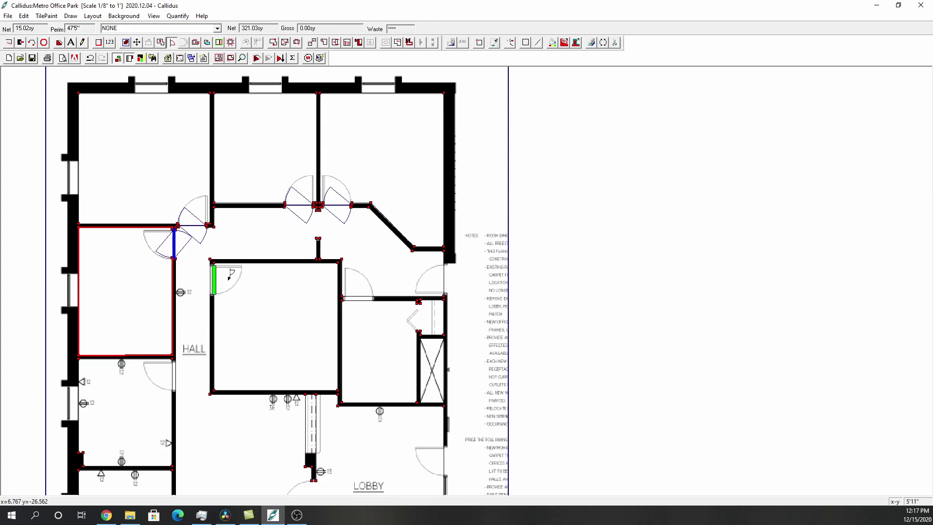
# Add doors to the centre room, the room right of centre, the right wall and left office.
pyautogui.click(205, 276)
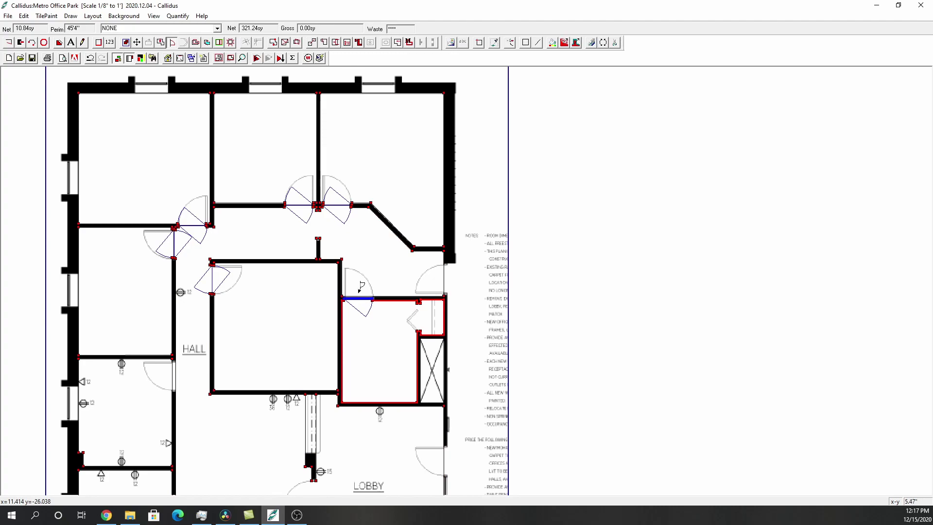
pyautogui.click(359, 291)
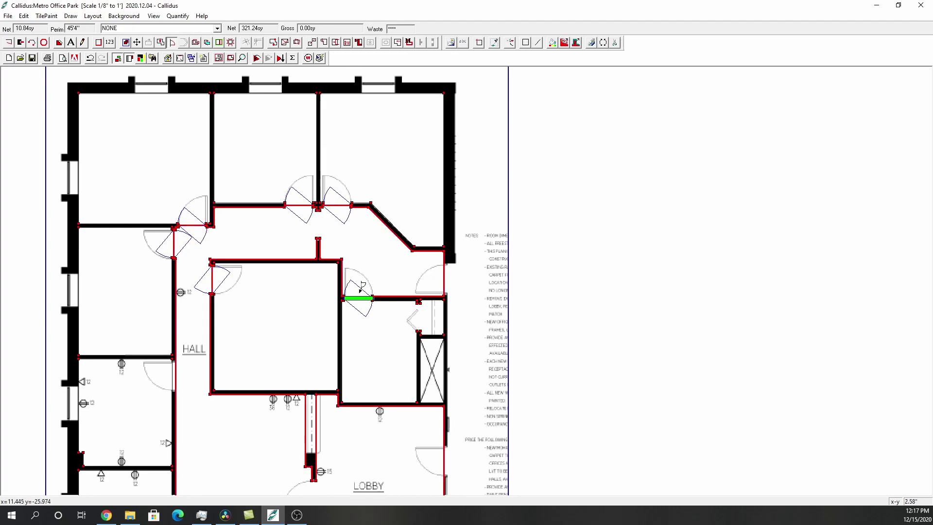
pyautogui.click(440, 275)
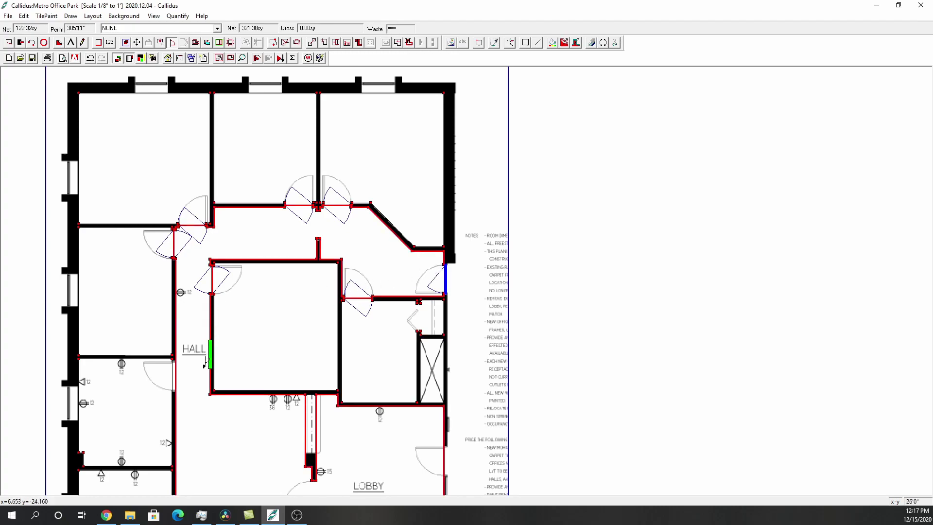
pyautogui.click(182, 370)
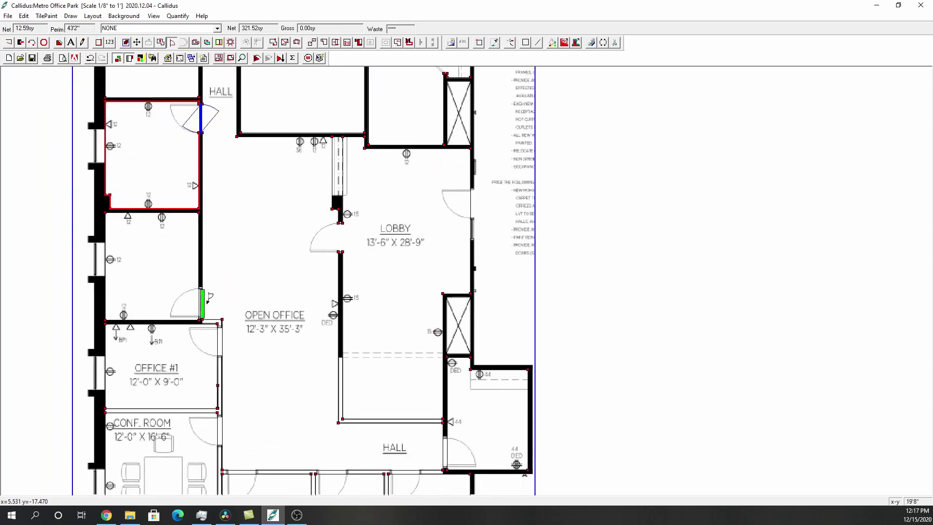
# Place doors into the left office, Office #1, the Conf. Room and Office #2.
pyautogui.click(192, 298)
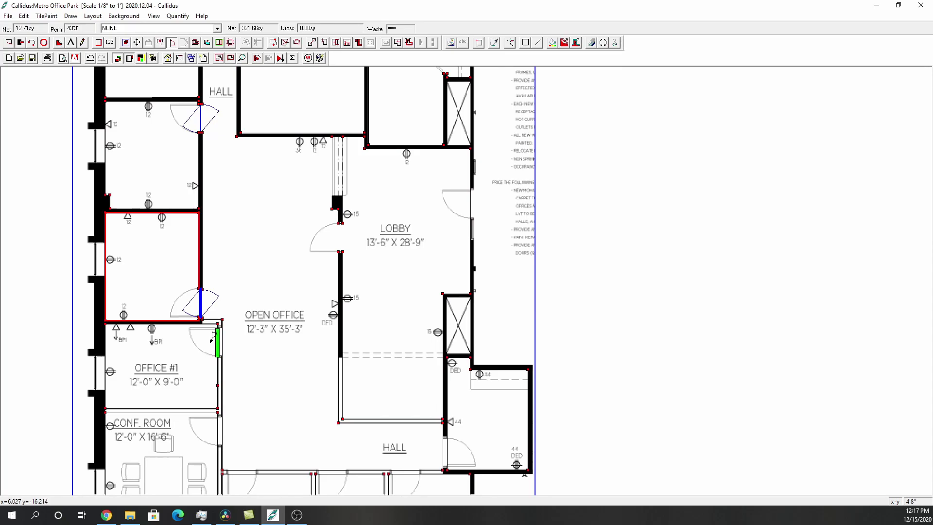
pyautogui.click(213, 334)
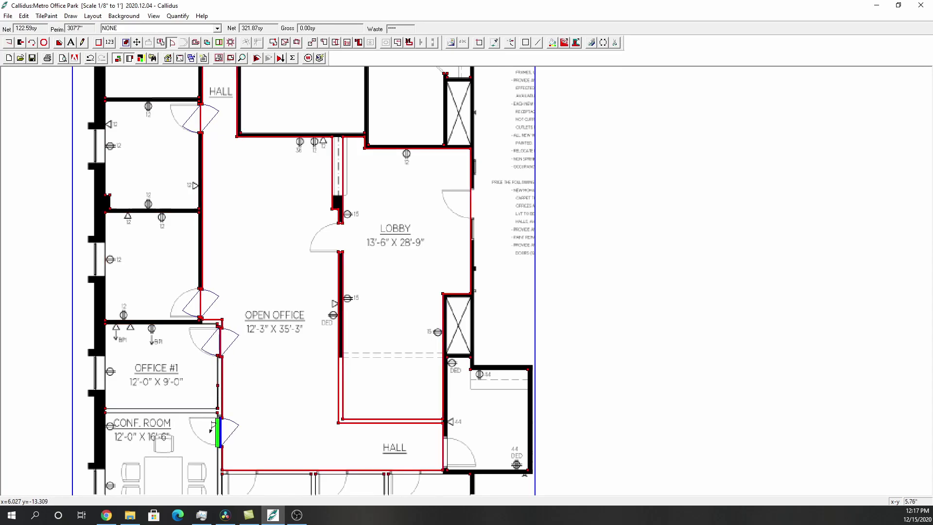
pyautogui.click(212, 427)
pyautogui.scroll(-3, 265, 469)
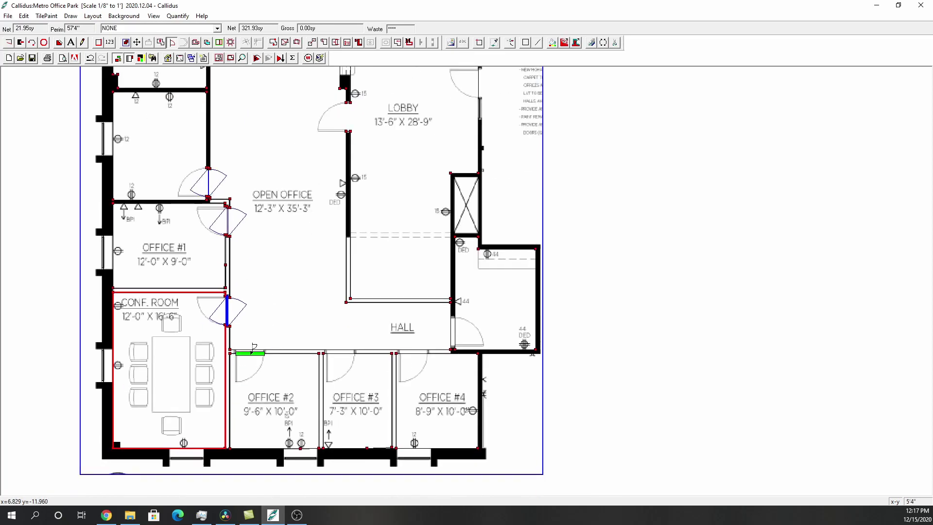
pyautogui.click(253, 352)
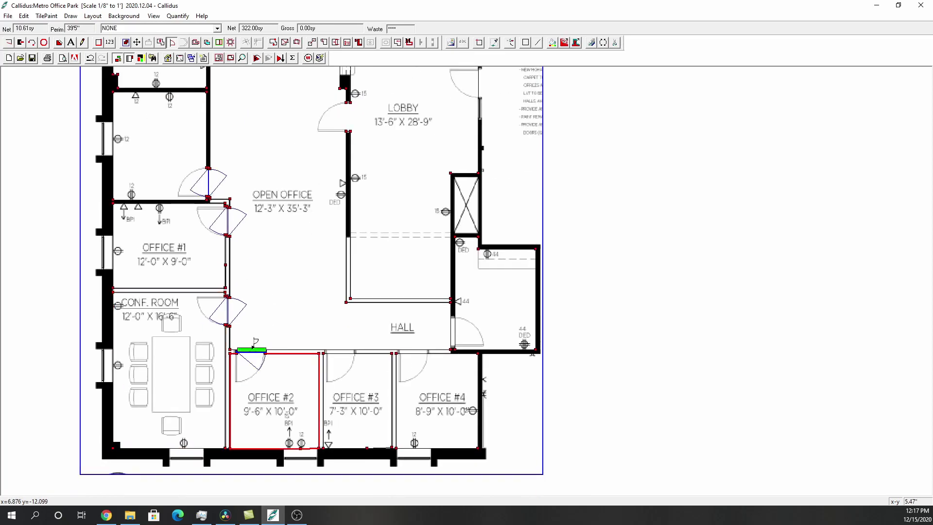
# Add hall-facing doors to Offices #3 and #4, plus the east room and lobby, then end door placement.
pyautogui.click(341, 348)
pyautogui.click(341, 343)
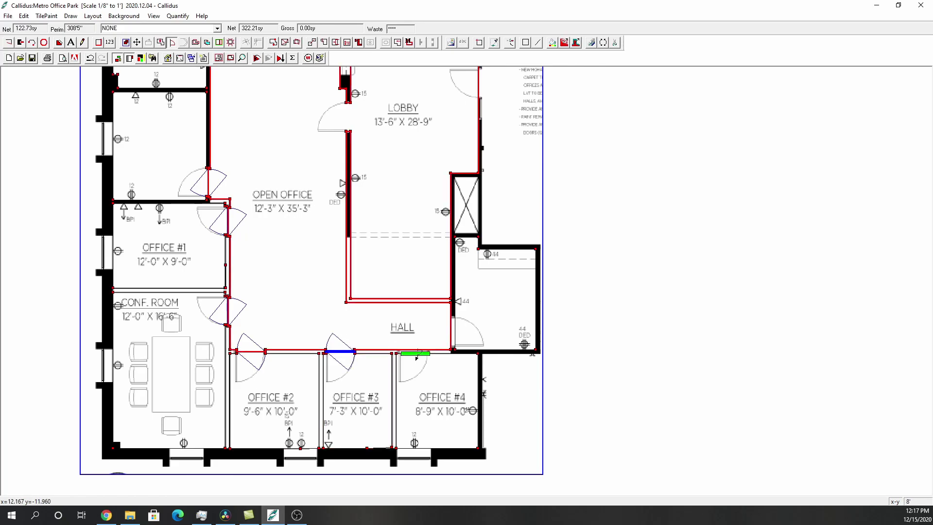
pyautogui.click(416, 353)
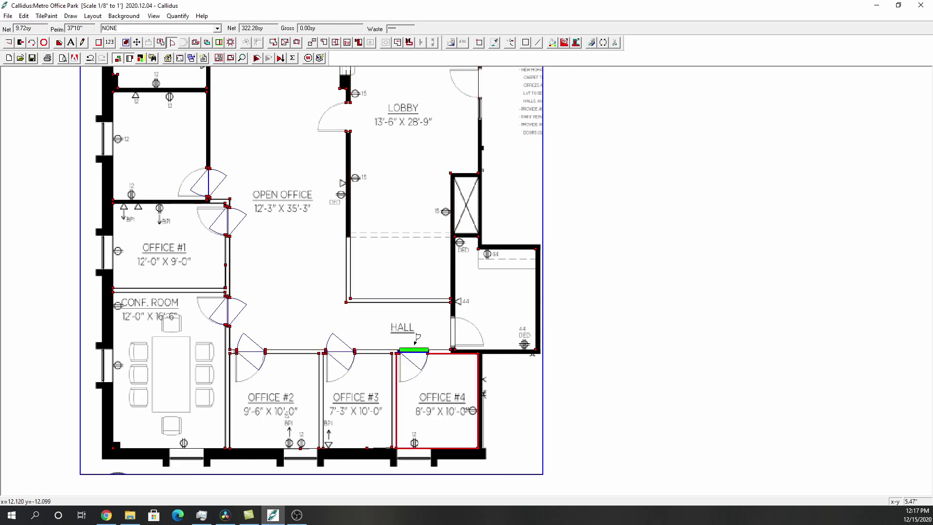
pyautogui.click(416, 337)
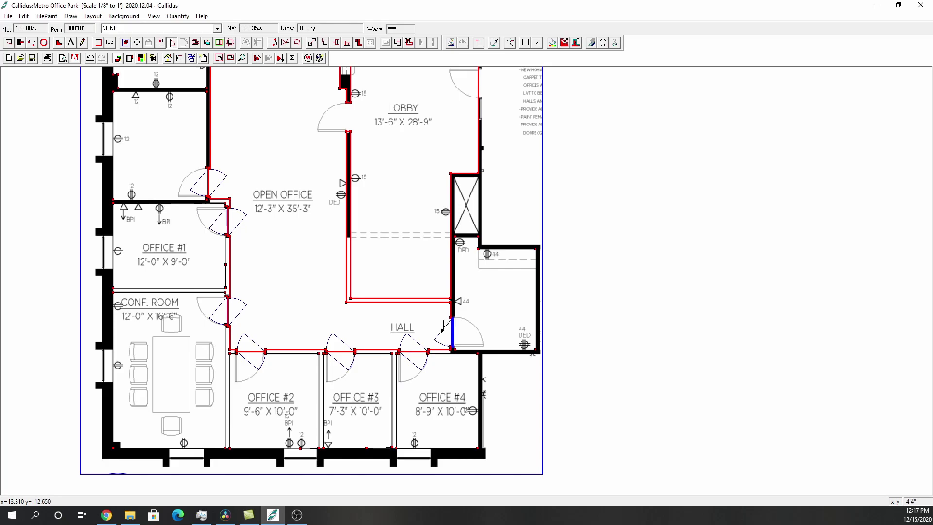
pyautogui.click(464, 328)
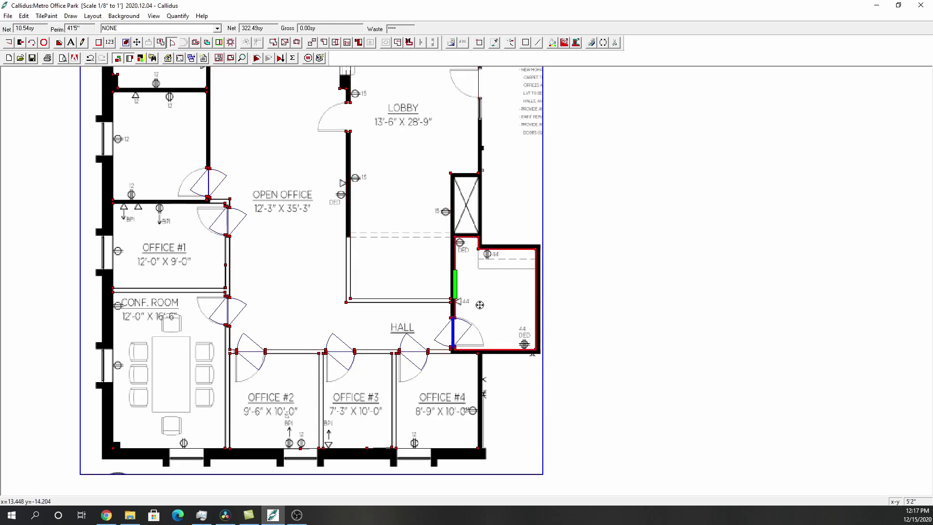
pyautogui.scroll(3, 478, 311)
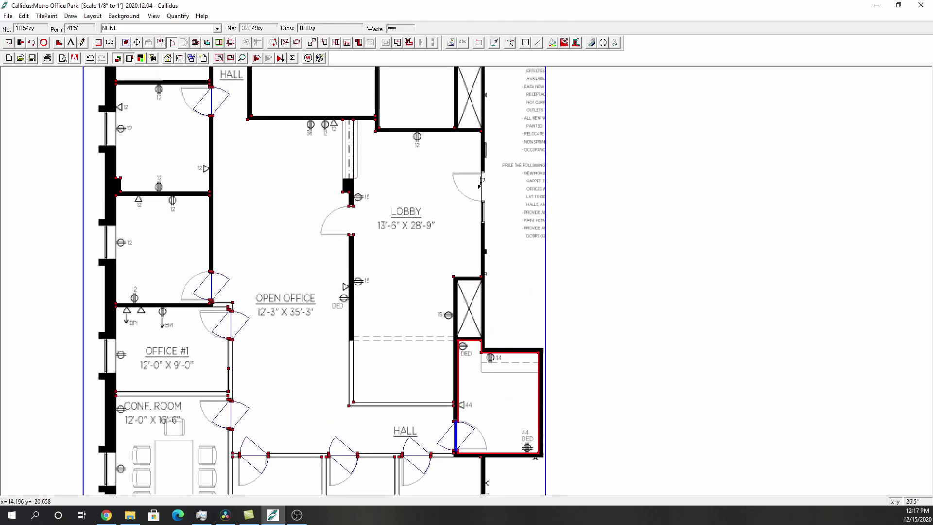
pyautogui.click(483, 176)
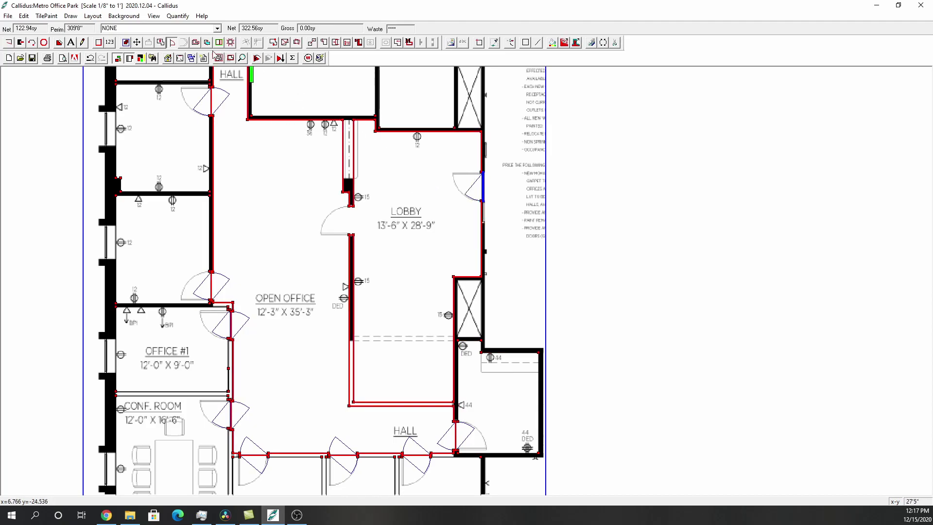
pyautogui.click(173, 42)
# Apply LVT-1 flooring to the hall, lobby and open office area.
pyautogui.scroll(-3, 264, 182)
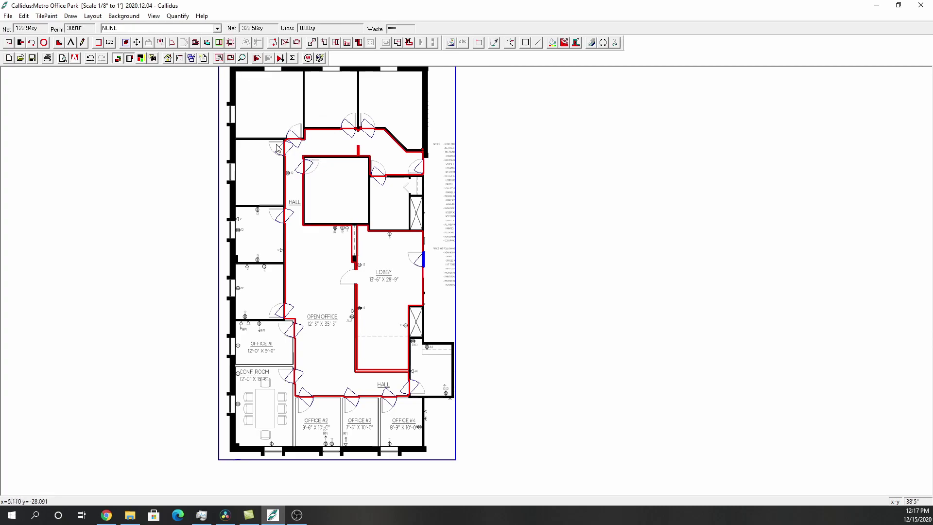
pyautogui.click(201, 29)
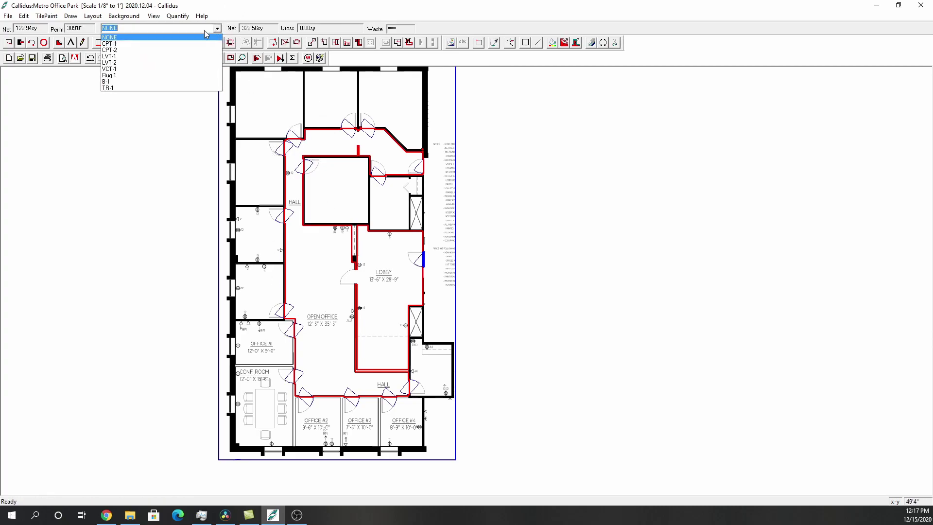
pyautogui.click(119, 56)
# Give the small left room and surrounding offices CPT-1 carpet.
pyautogui.click(260, 294)
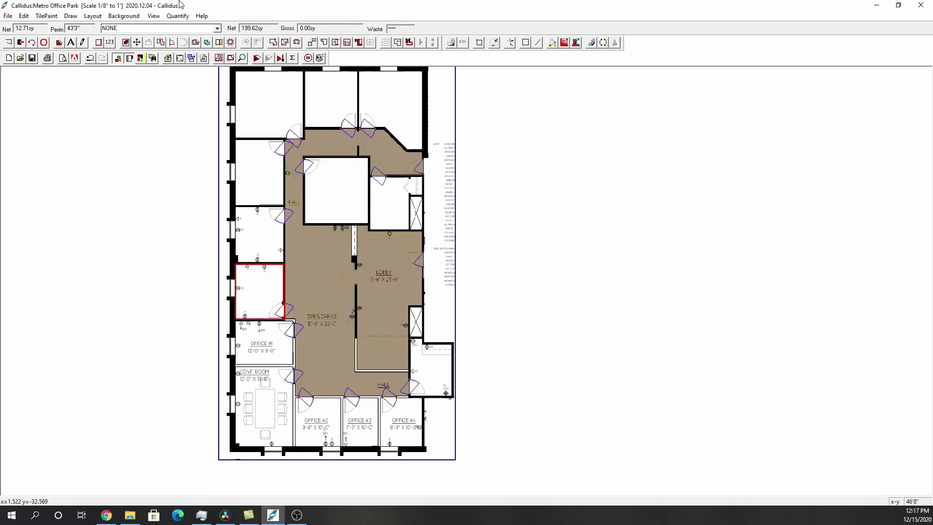
pyautogui.click(218, 30)
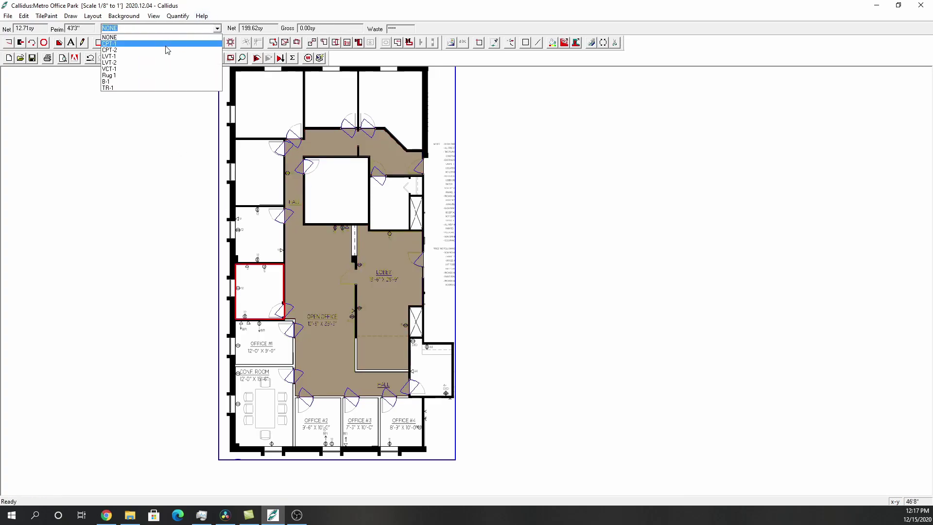
pyautogui.click(165, 48)
# Switch the small lower-right room to LVT-1.
pyautogui.click(435, 368)
pyautogui.click(218, 29)
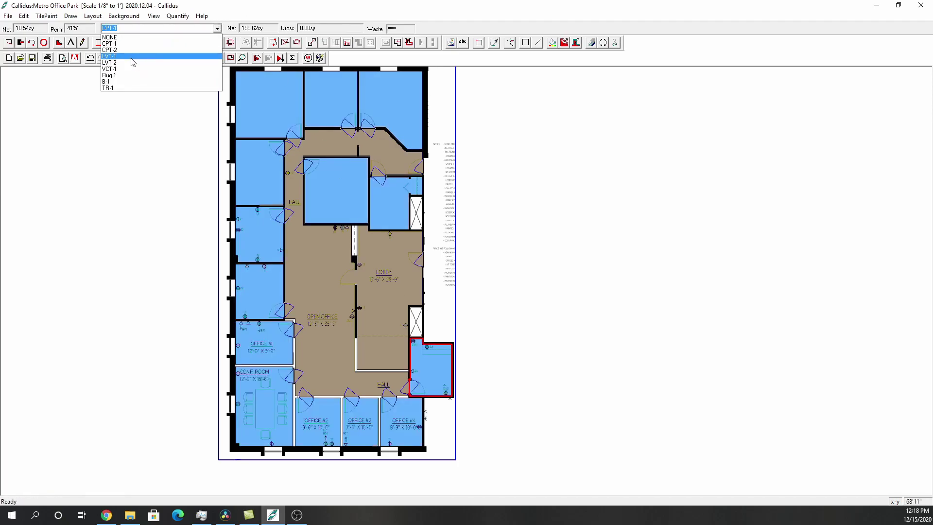
pyautogui.click(131, 64)
pyautogui.click(257, 59)
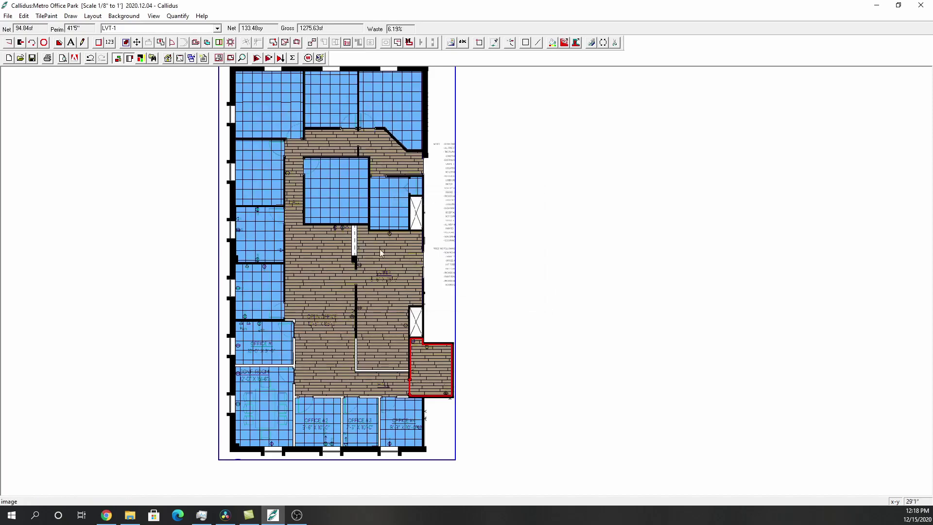
pyautogui.click(92, 16)
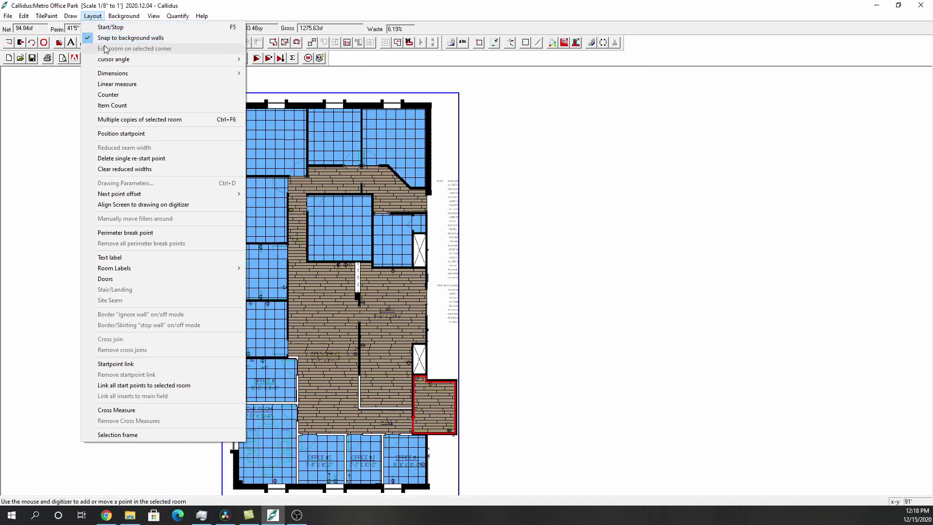
pyautogui.click(263, 140)
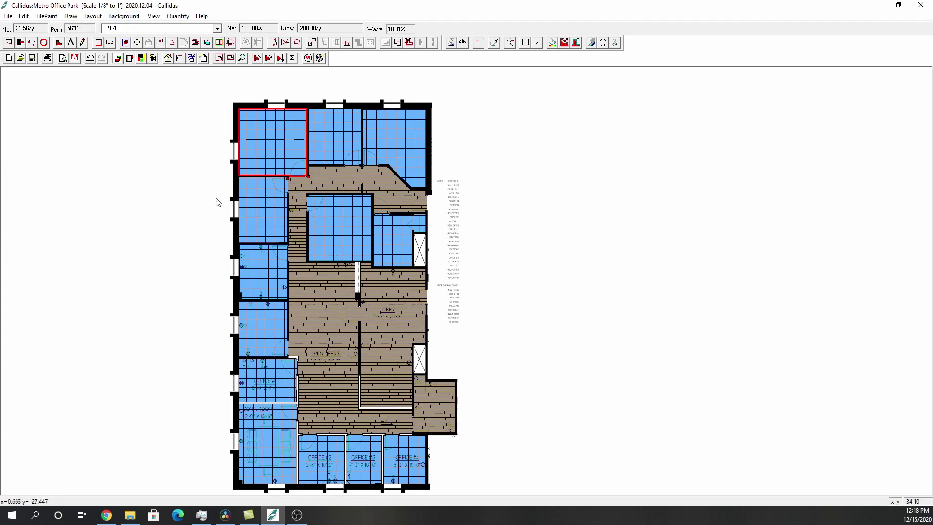
pyautogui.click(304, 270)
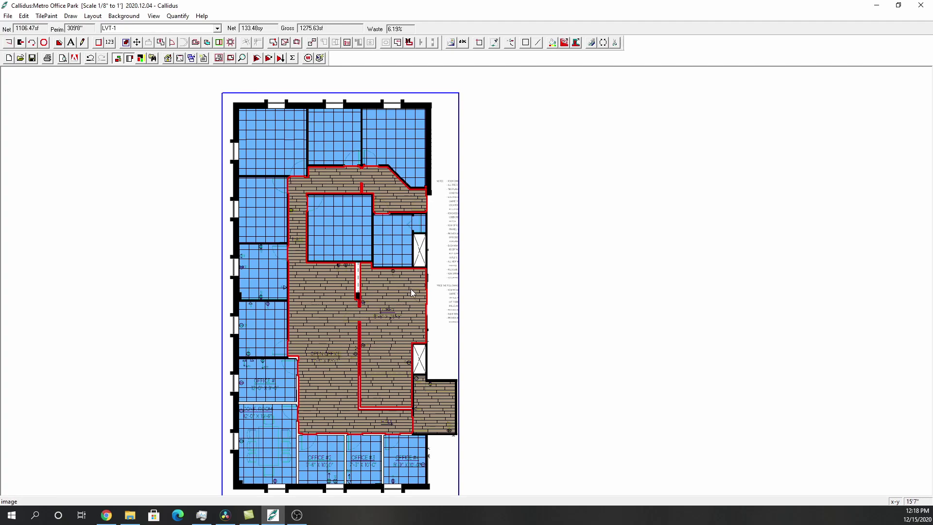